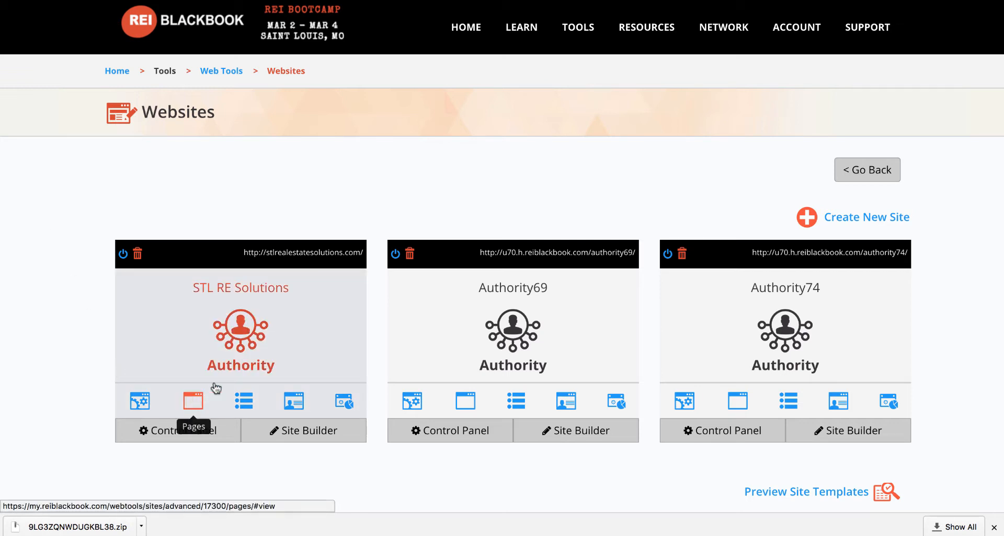
Step: Open the page list of the STL RE Solutions website and look through its page titles and SEO ratings
{"action": "mouse_move", "coordinate": [577, 34]}
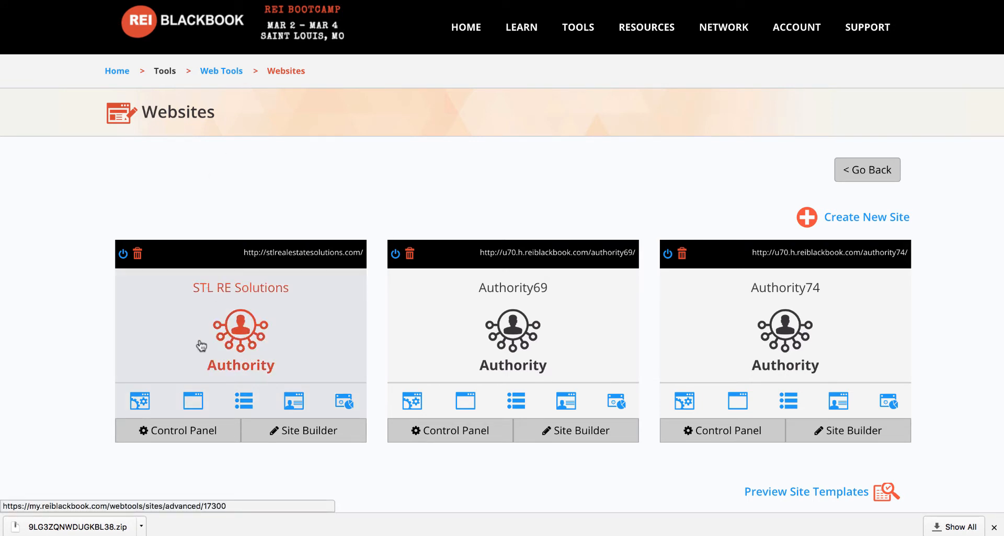
{"action": "left_click", "coordinate": [195, 404]}
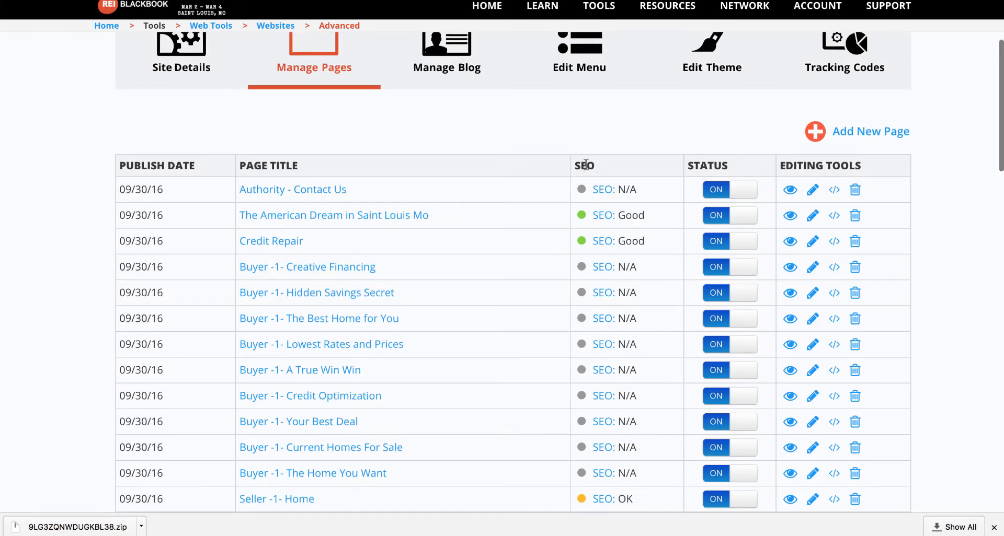
{"action": "scroll", "coordinate": [594, 421], "scroll_direction": "down", "scroll_amount": 3}
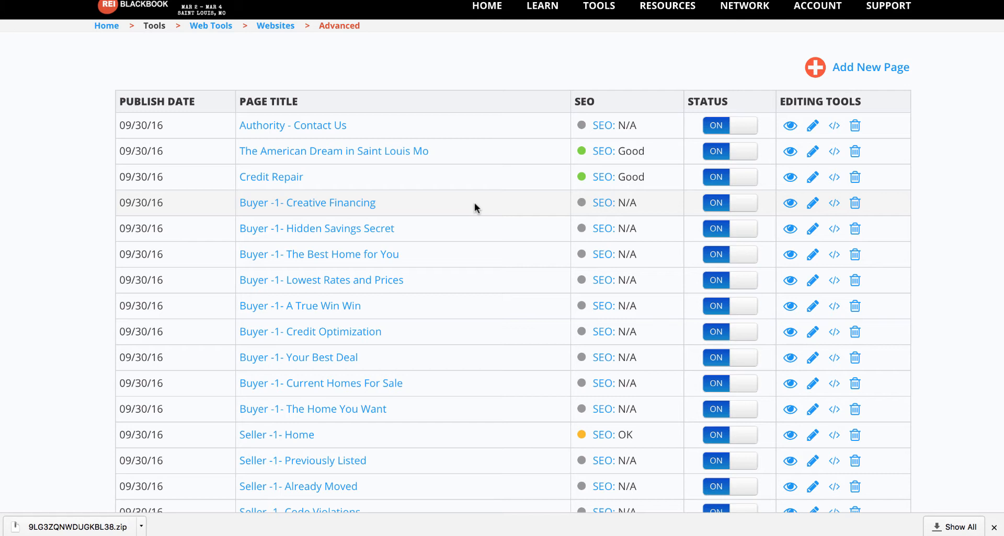
{"action": "scroll", "coordinate": [475, 206], "scroll_direction": "down", "scroll_amount": 5}
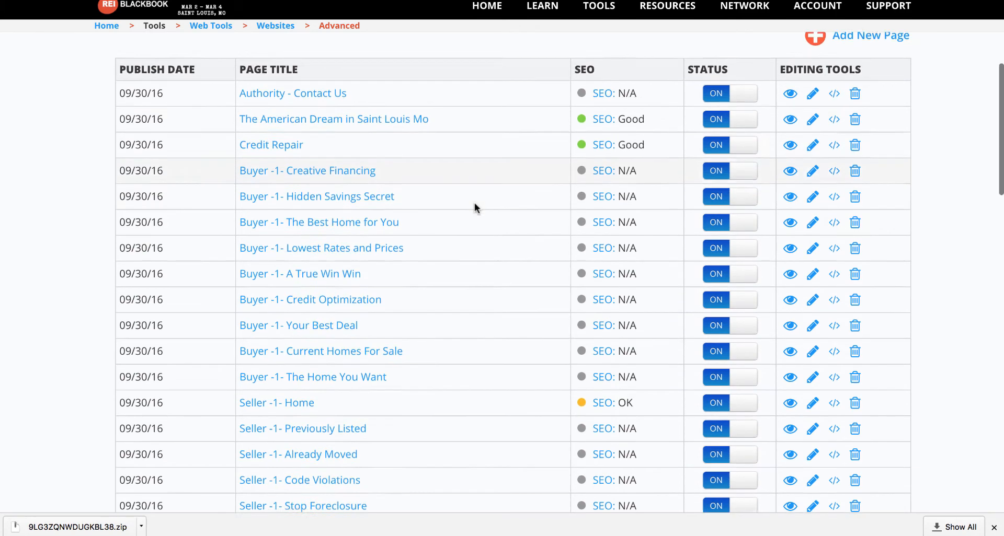
{"action": "scroll", "coordinate": [475, 207], "scroll_direction": "down", "scroll_amount": 1}
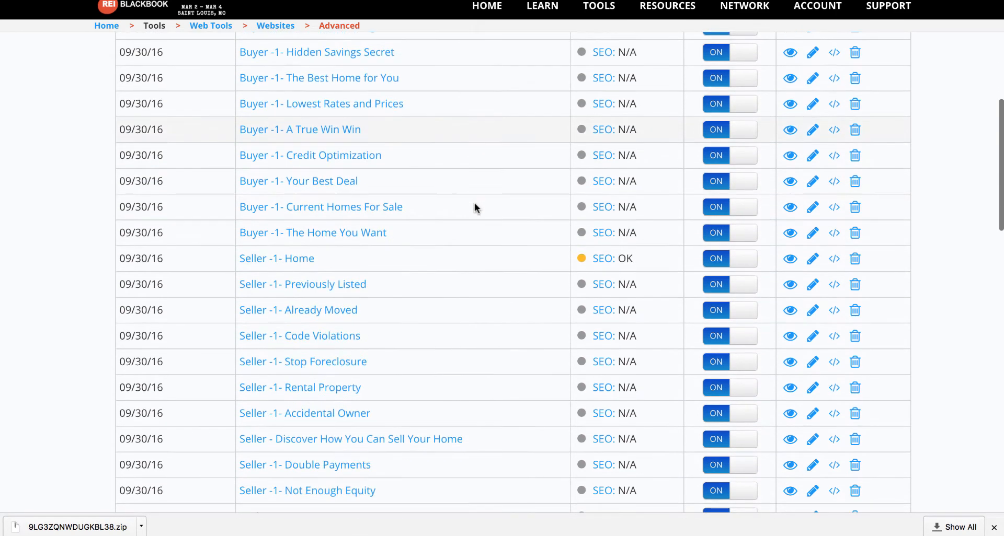
{"action": "scroll", "coordinate": [475, 207], "scroll_direction": "down", "scroll_amount": 3}
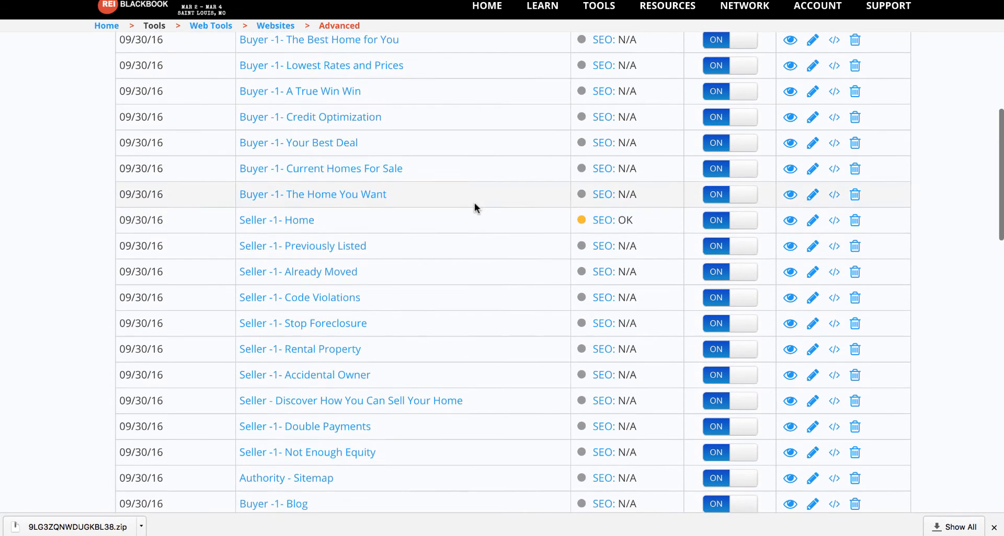
{"action": "scroll", "coordinate": [450, 279], "scroll_direction": "down", "scroll_amount": 2}
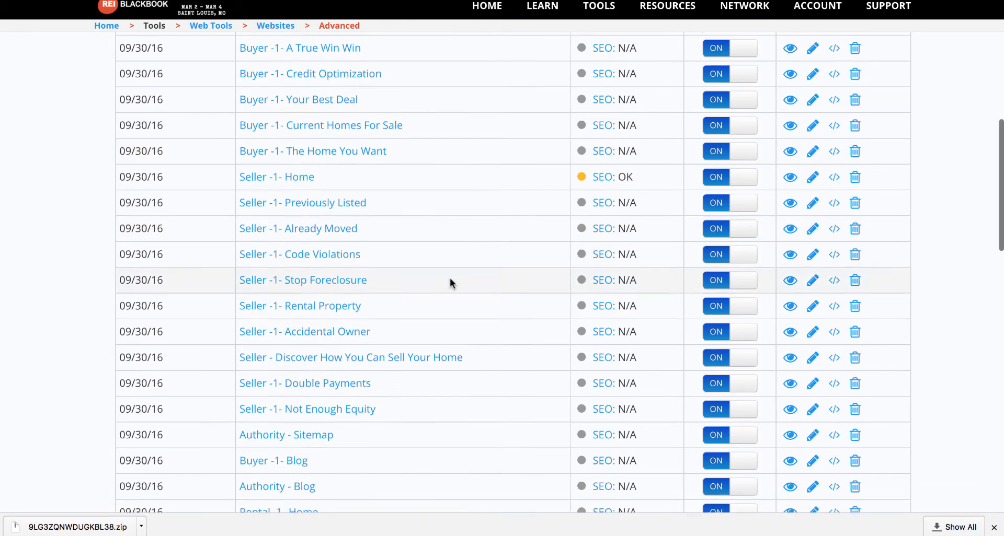
{"action": "scroll", "coordinate": [450, 279], "scroll_direction": "down", "scroll_amount": 4}
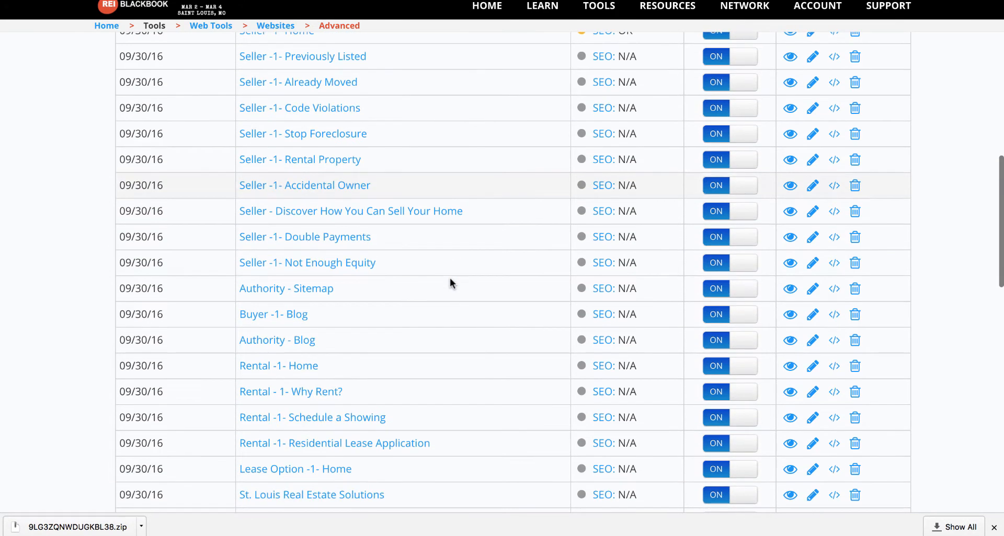
{"action": "scroll", "coordinate": [450, 279], "scroll_direction": "down", "scroll_amount": 5}
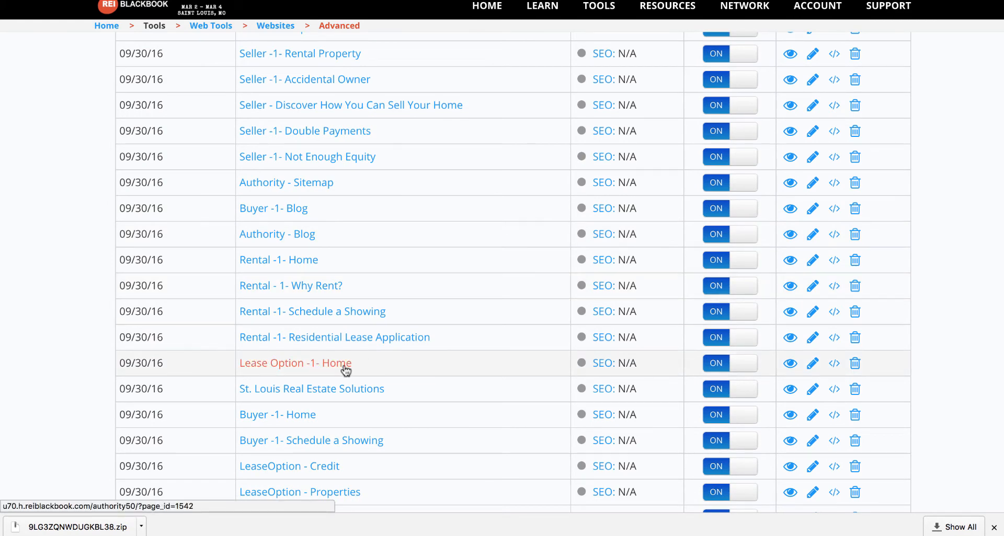
Step: Preview the live Lease Option page "The Home You Want", look over its form, and close the preview
{"action": "left_click", "coordinate": [789, 362]}
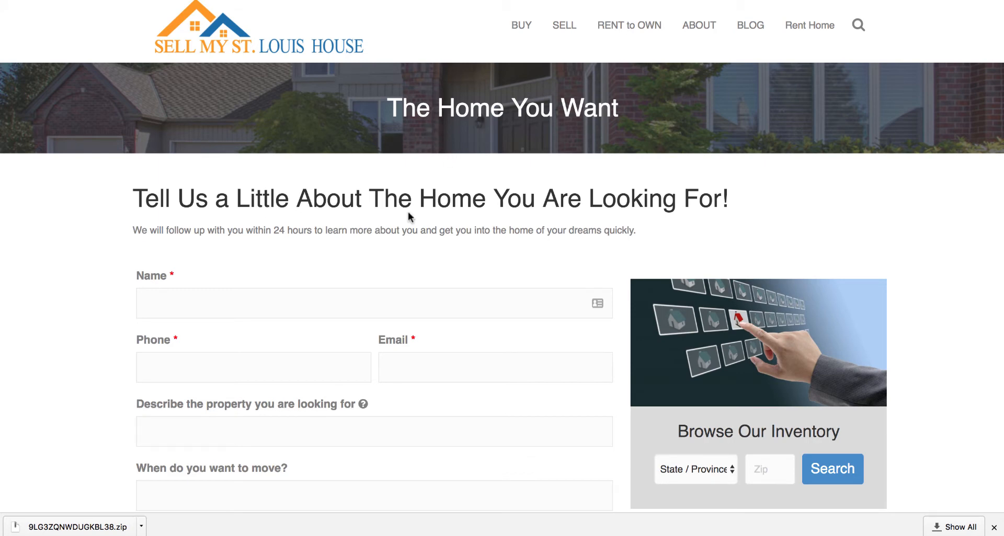
{"action": "scroll", "coordinate": [395, 313], "scroll_direction": "down", "scroll_amount": 3}
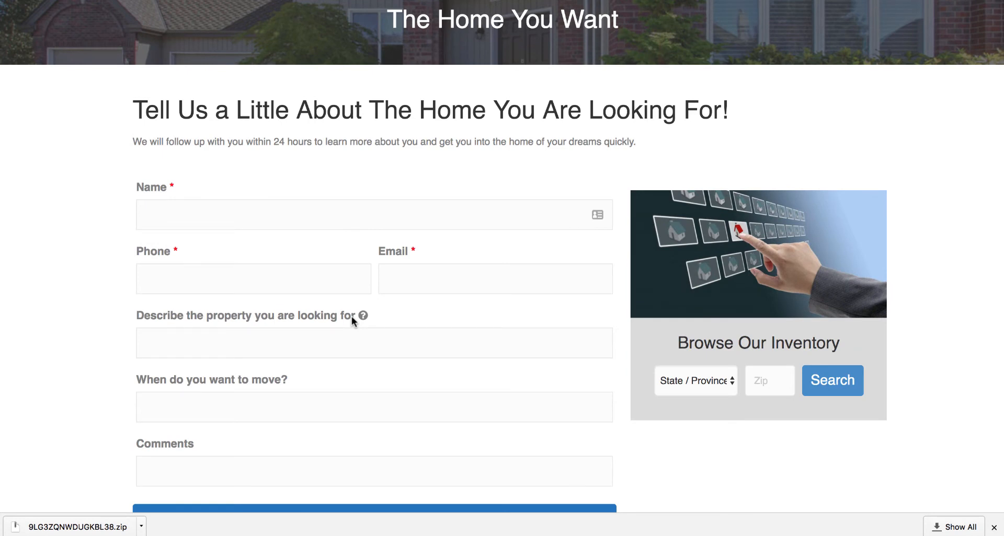
{"action": "scroll", "coordinate": [352, 316], "scroll_direction": "up", "scroll_amount": 3}
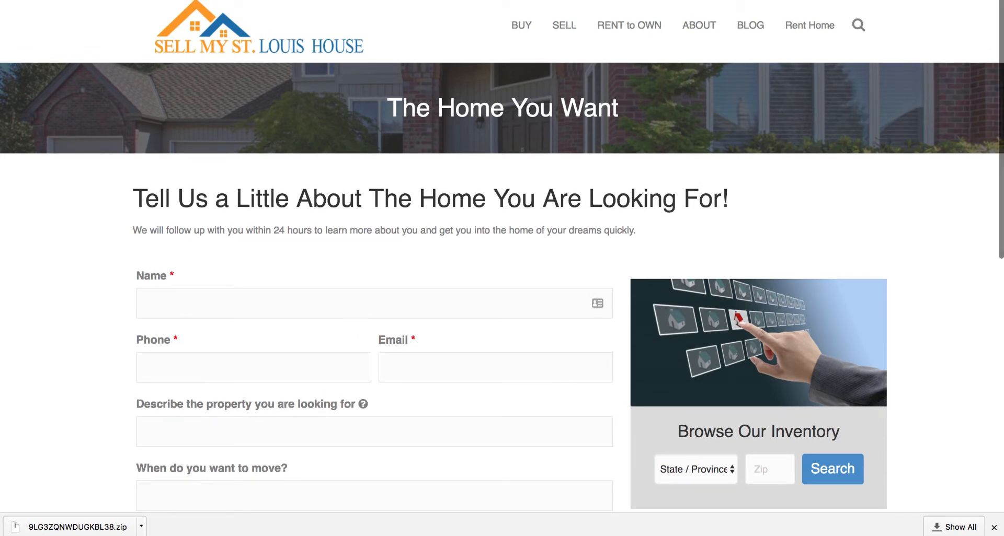
{"action": "key", "text": "super+w"}
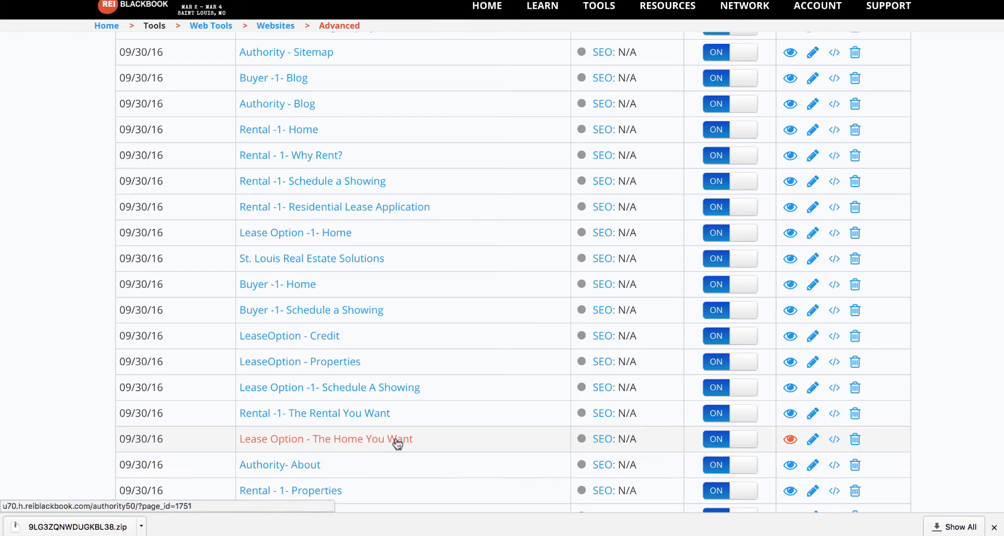
Step: Open the SEO settings of "Lease Option - The Home You Want" and enter the long-tail keyword phrase "rent to own homes in st louis"
{"action": "left_click", "coordinate": [603, 440]}
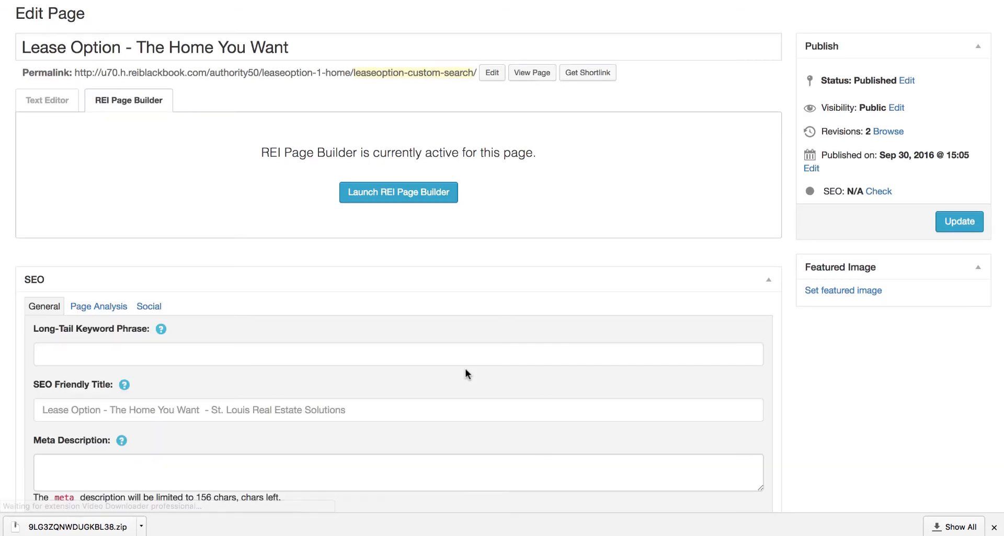
{"action": "scroll", "coordinate": [465, 374], "scroll_direction": "down", "scroll_amount": 5}
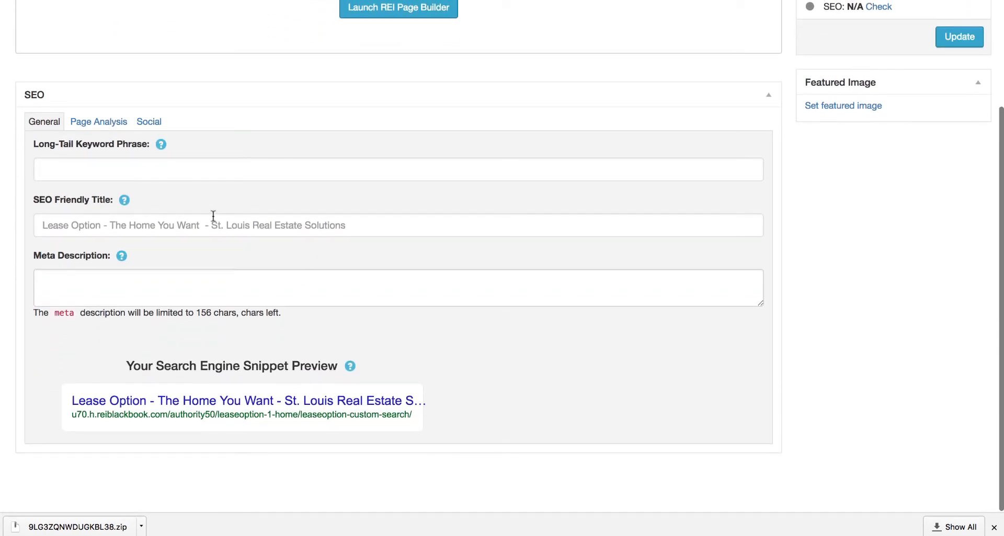
{"action": "scroll", "coordinate": [87, 183], "scroll_direction": "up", "scroll_amount": 1}
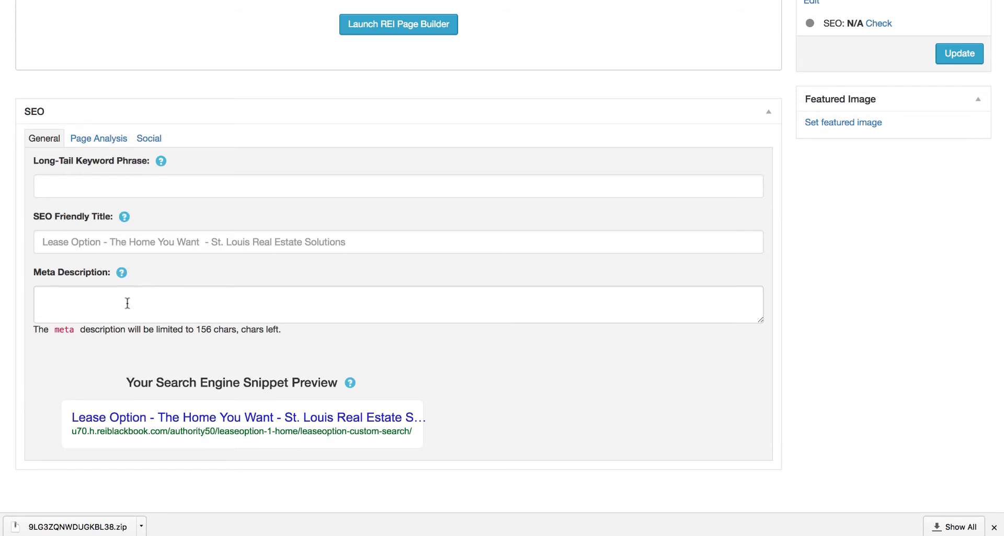
{"action": "left_click", "coordinate": [119, 183]}
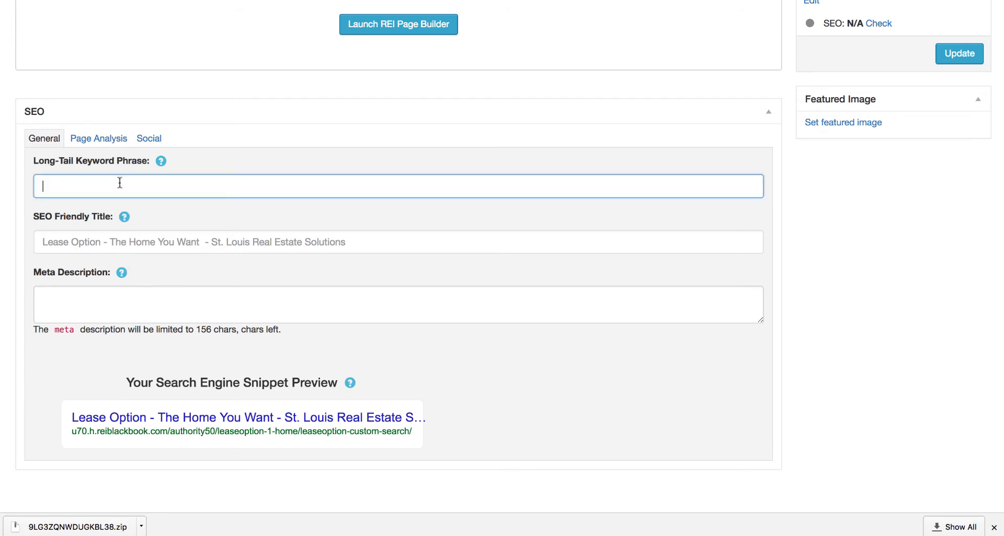
{"action": "type", "text": "rent to own homes in st"}
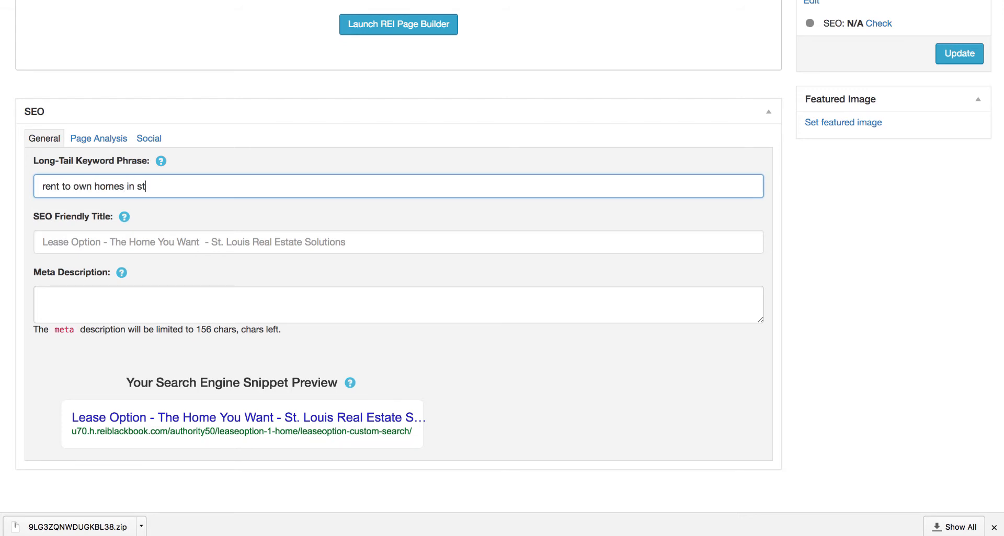
{"action": "type", "text": " louis"}
Step: Set the SEO friendly title to "Rent To Own Homes in St. Louis"
{"action": "left_click", "coordinate": [124, 216]}
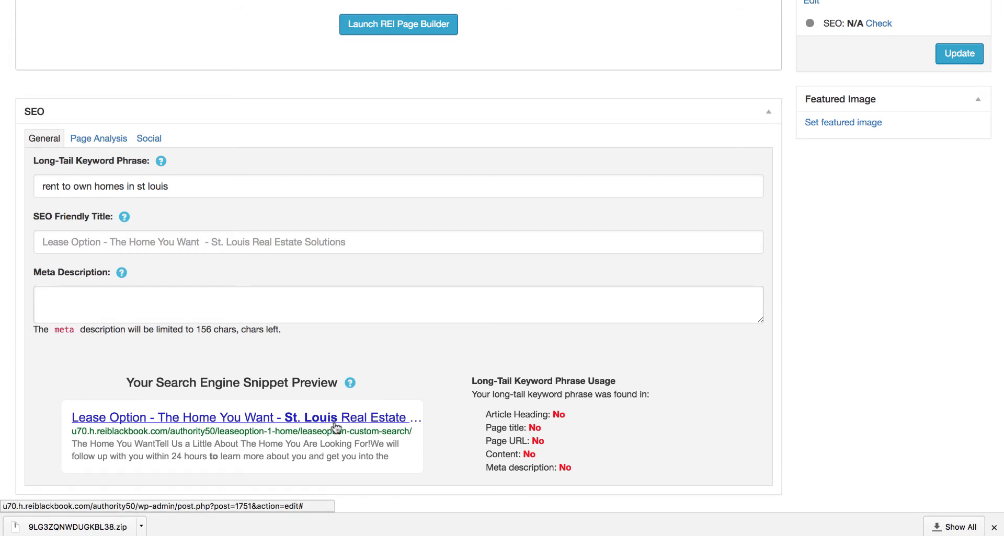
{"action": "left_click", "coordinate": [129, 244]}
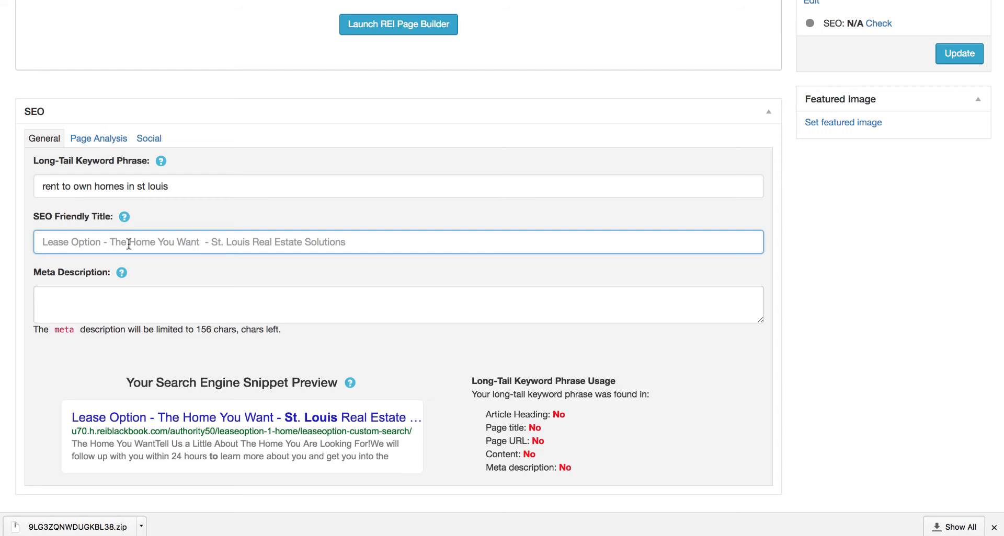
{"action": "type", "text": "Rent T"}
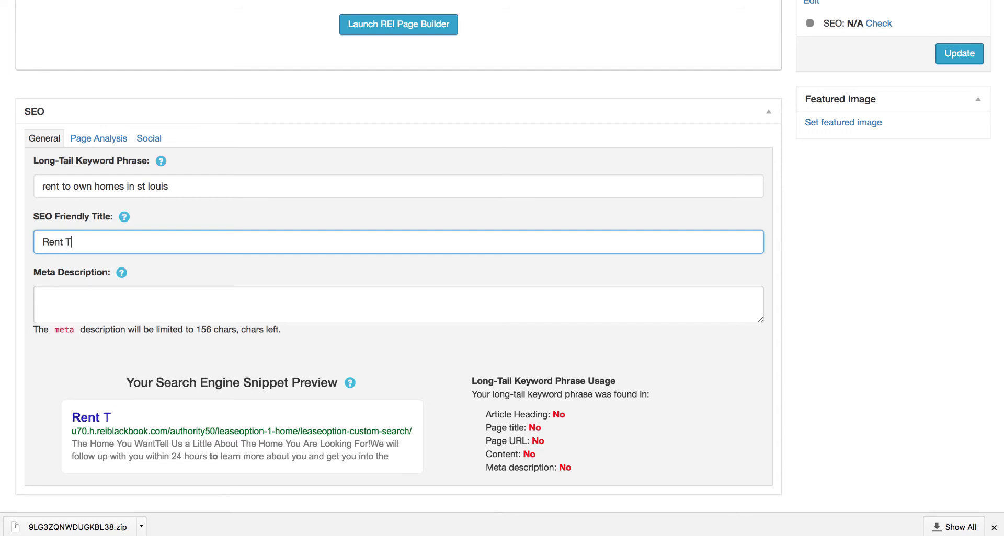
{"action": "type", "text": "o Own Home "}
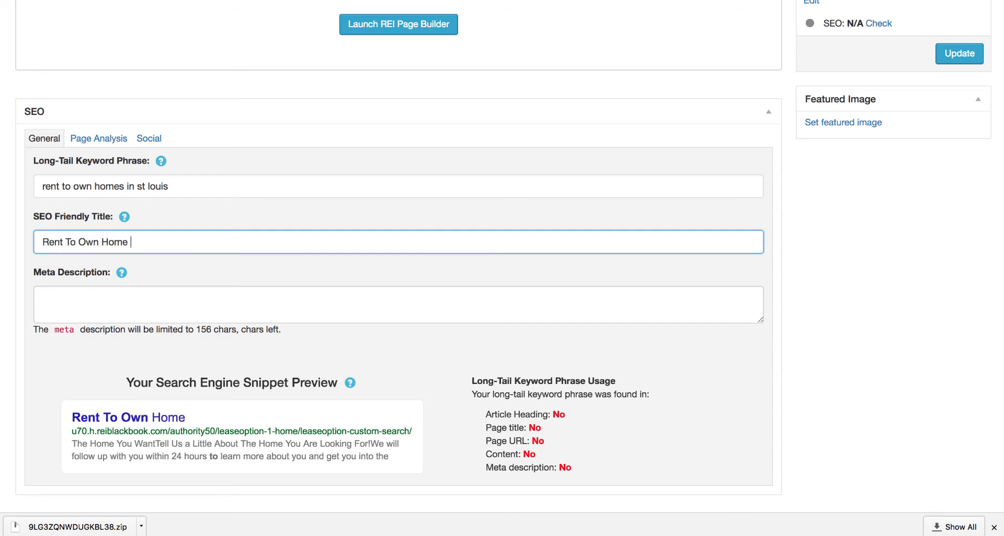
{"action": "type", "text": "s in St. Louis"}
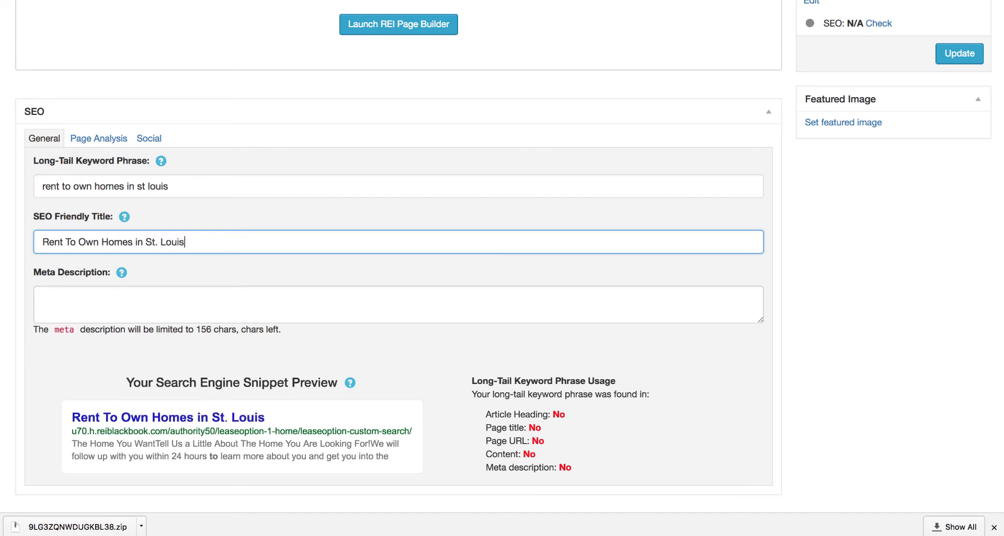
Step: Add a period after "st" so the long-tail keyword phrase reads "rent to own homes in st. louis"
{"action": "left_click", "coordinate": [141, 297]}
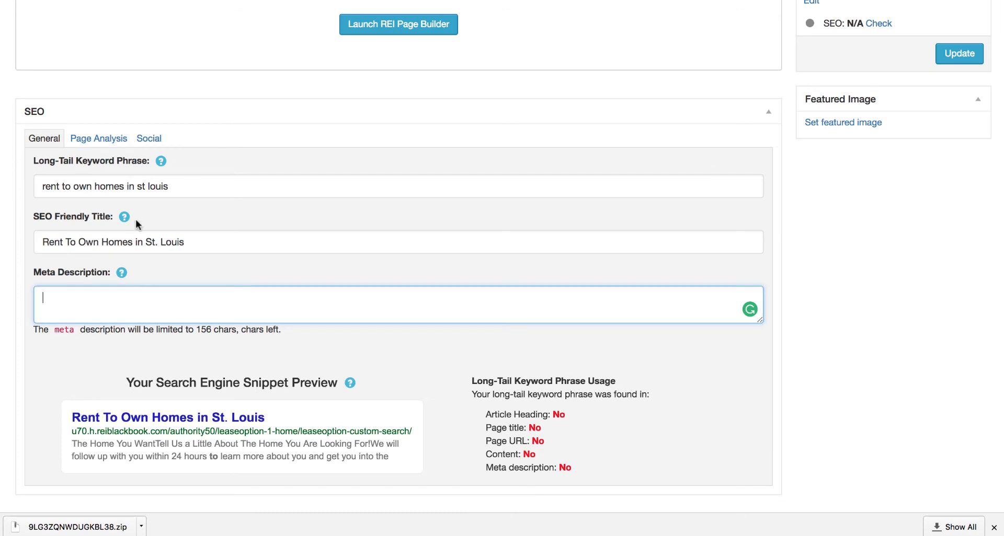
{"action": "left_click", "coordinate": [147, 186]}
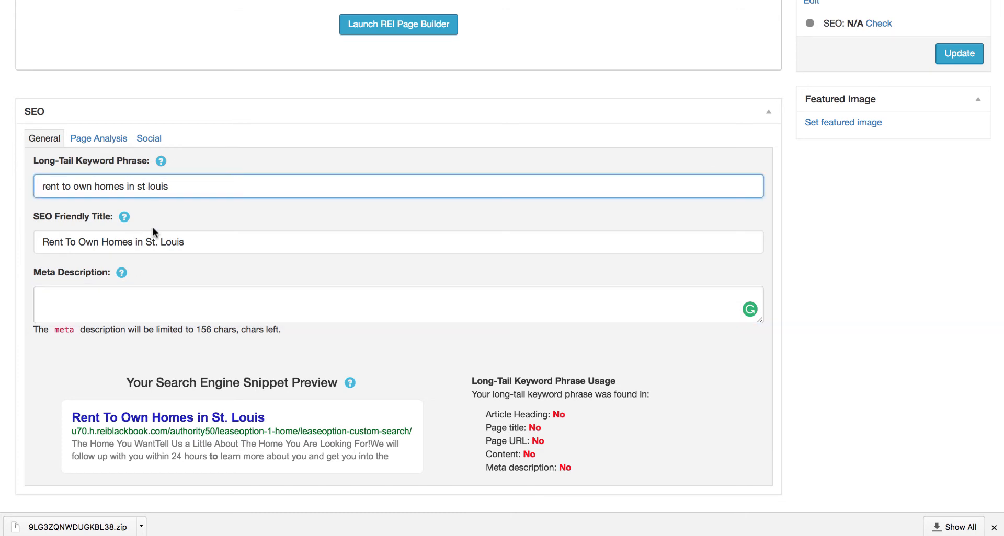
{"action": "key", "text": "BackSpace"}
{"action": "type", "text": "."}
{"action": "left_click", "coordinate": [228, 241]}
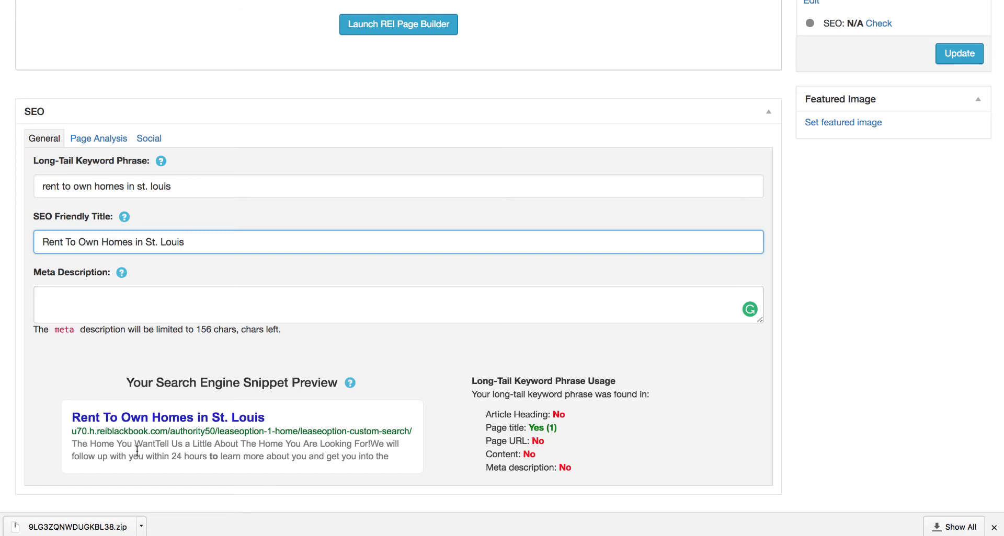
Step: Enter the meta description "St. Louis Real Estate Solutions is the number one Rent to Own Homes in St. Louis provider."
{"action": "left_click", "coordinate": [112, 301]}
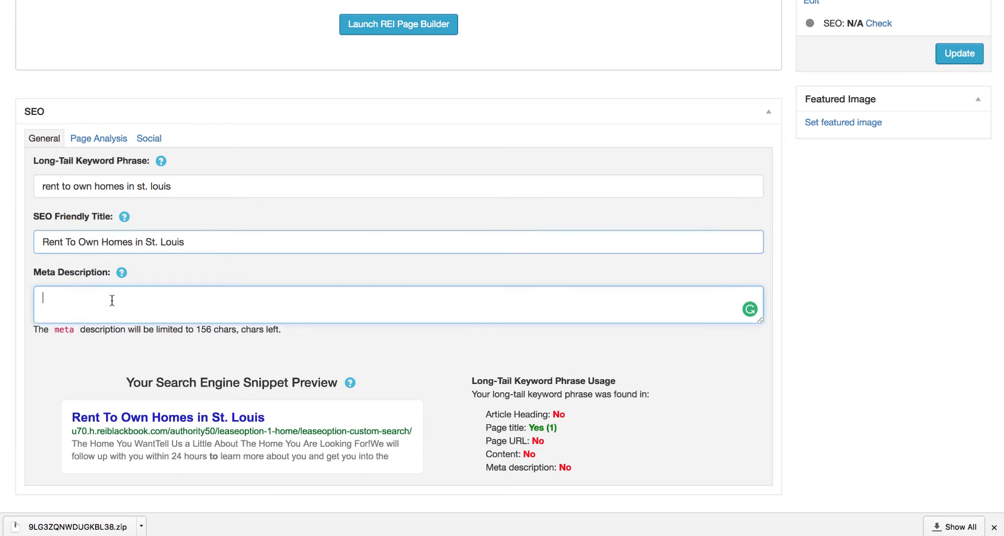
{"action": "triple_click", "coordinate": [112, 238]}
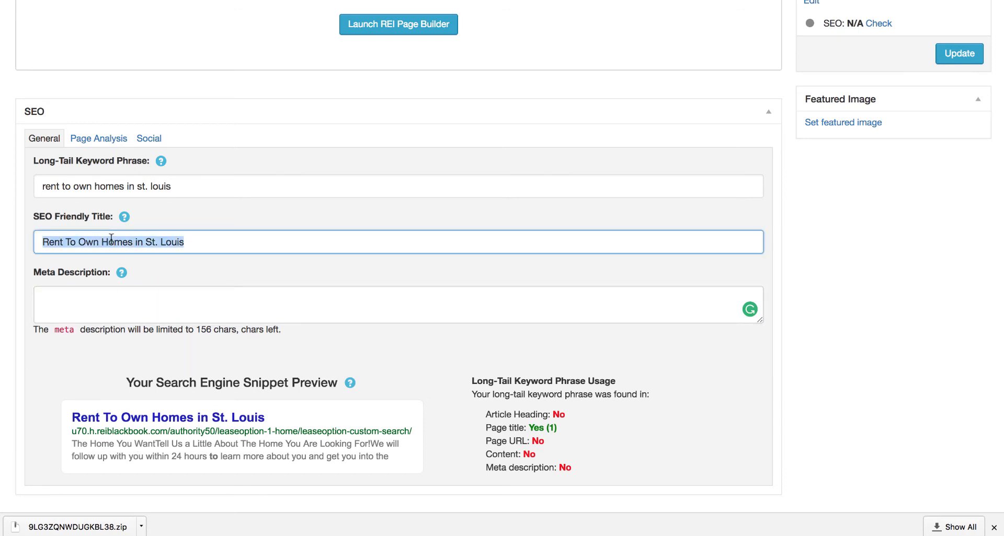
{"action": "left_click", "coordinate": [102, 290]}
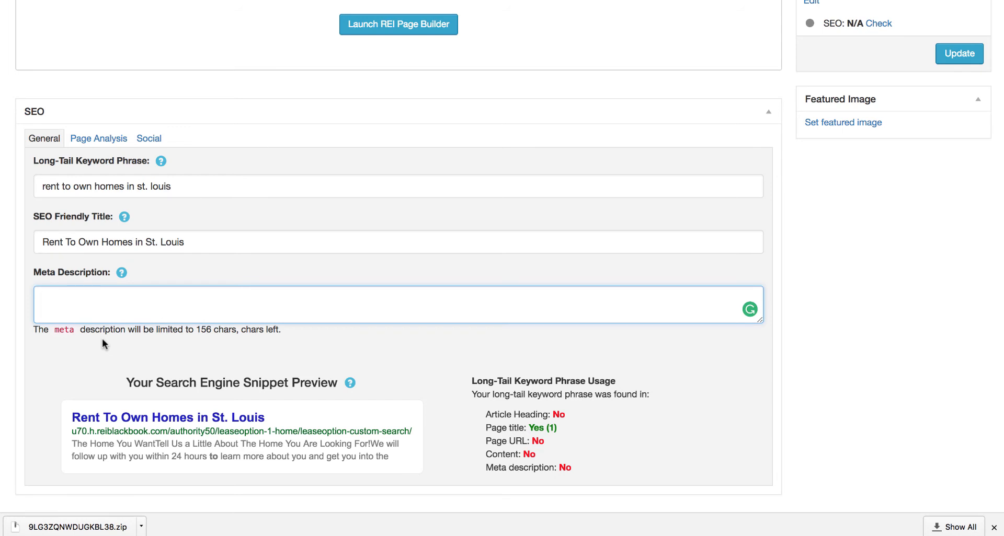
{"action": "type", "text": "St. Louis"}
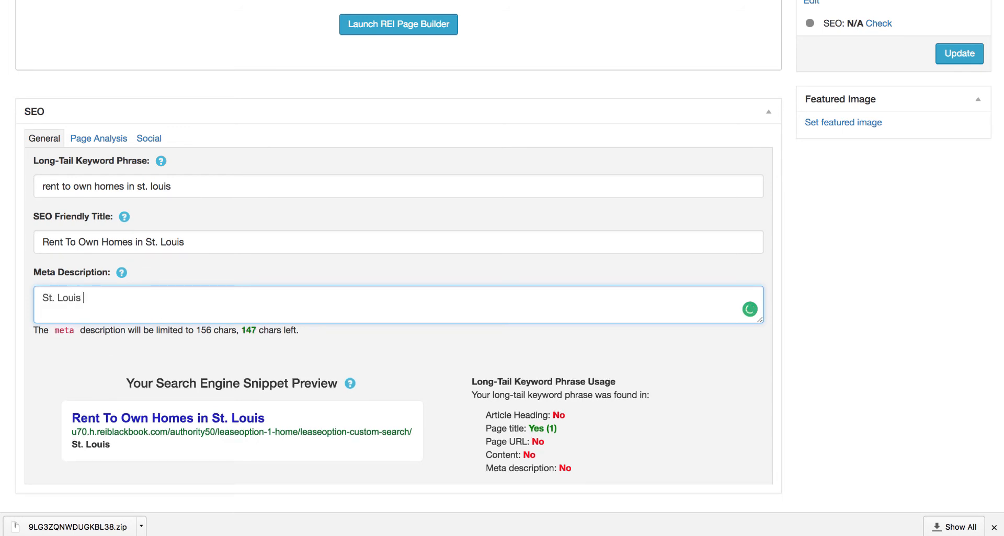
{"action": "type", "text": " Real Est"}
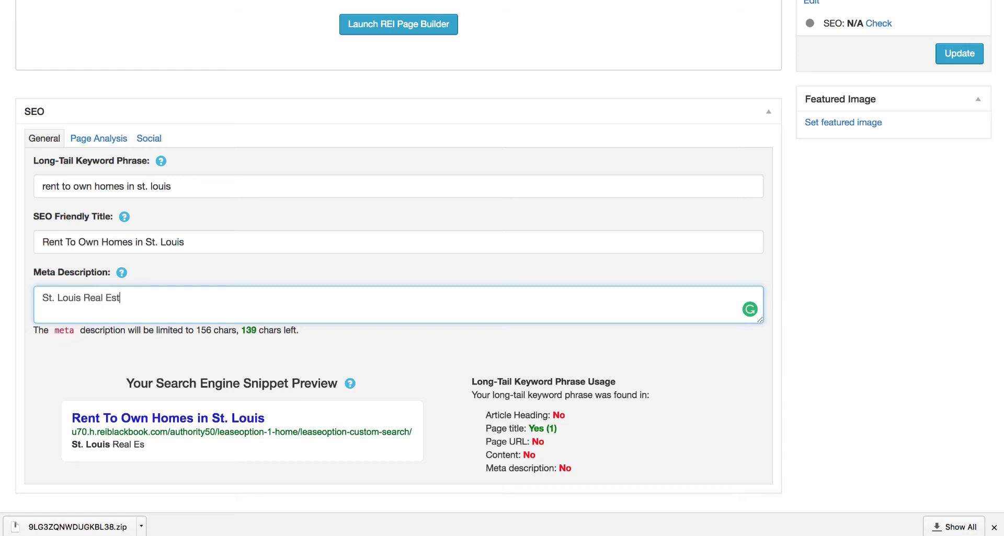
{"action": "type", "text": "ate Solutions is the"}
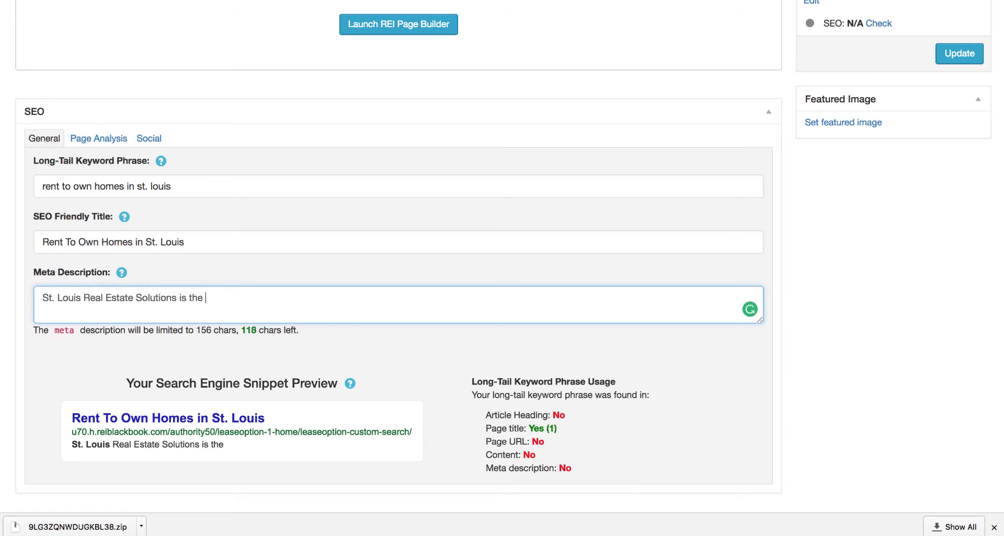
{"action": "type", "text": " number o"}
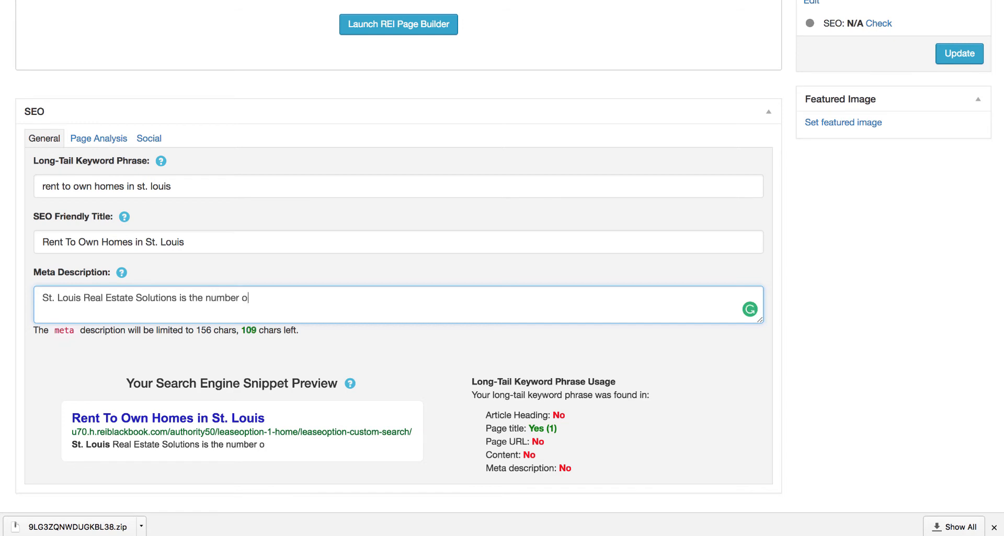
{"action": "type", "text": "ne Rent to "}
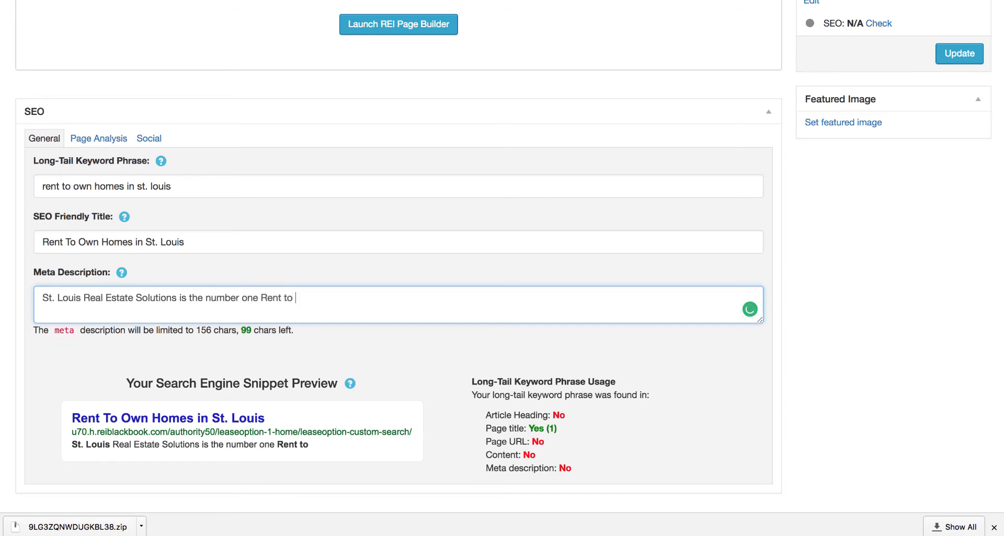
{"action": "type", "text": "Own Homes "}
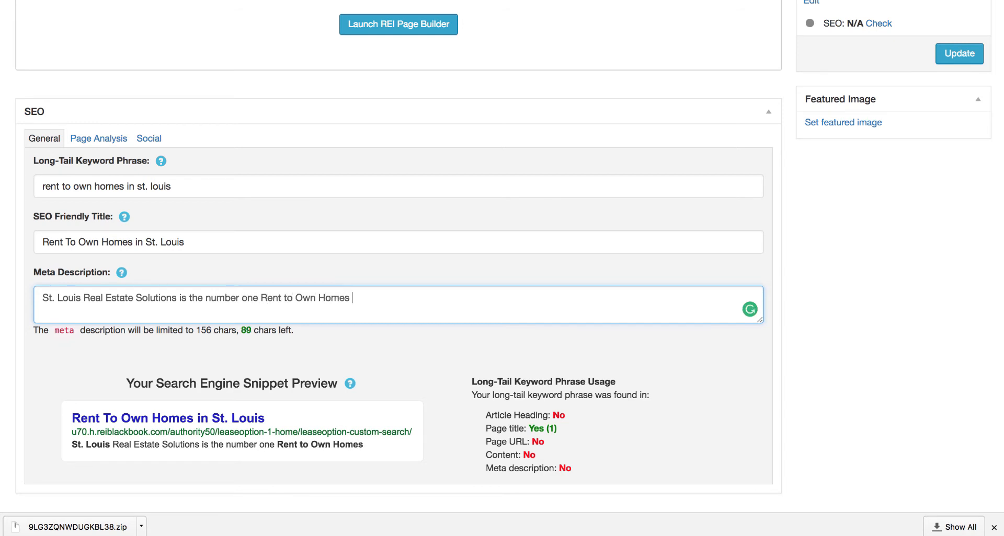
{"action": "type", "text": "in St. Louis pro"}
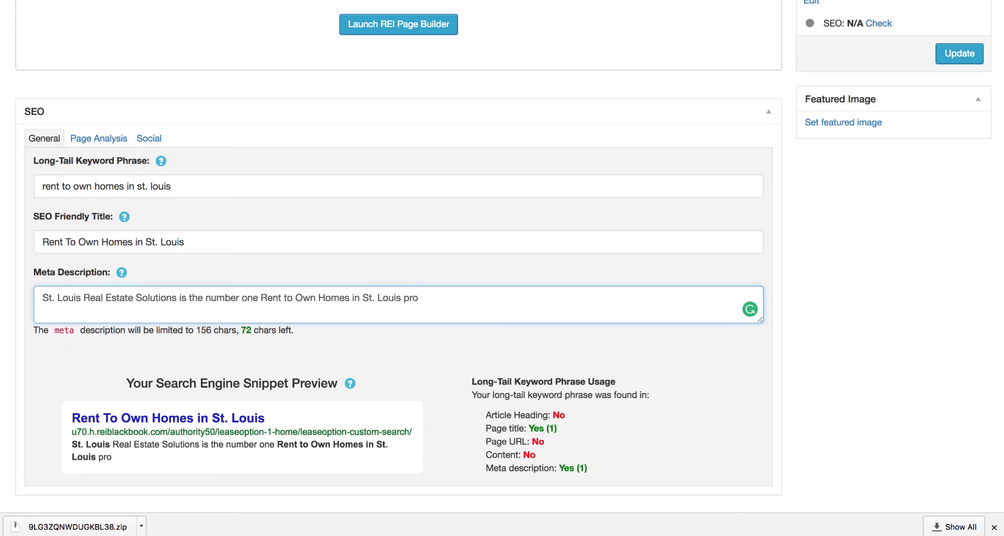
{"action": "type", "text": "vider."}
Step: Copy the SEO friendly title "Rent To Own Homes in St. Louis" and replace the page title with it
{"action": "scroll", "coordinate": [436, 396], "scroll_direction": "up", "scroll_amount": 5}
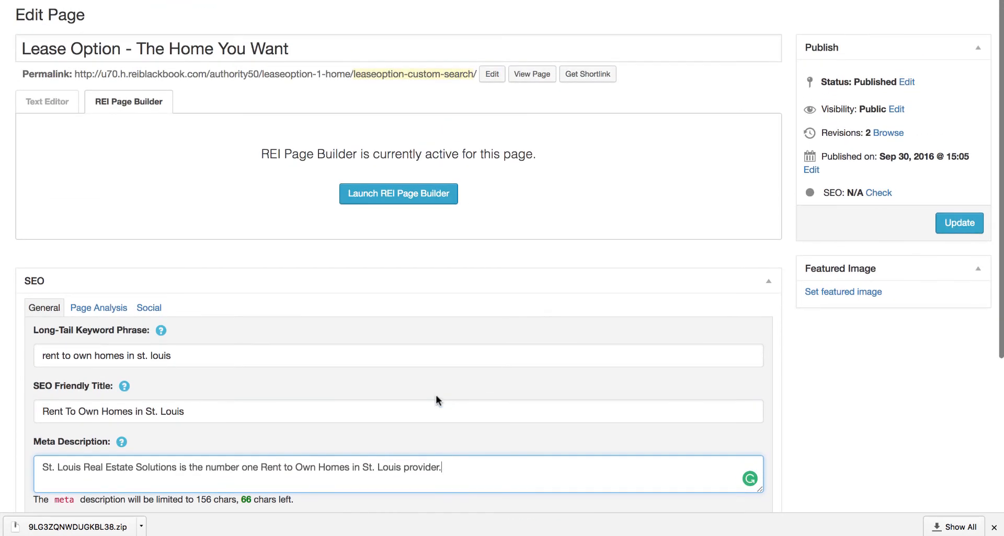
{"action": "scroll", "coordinate": [261, 260], "scroll_direction": "down", "scroll_amount": 1}
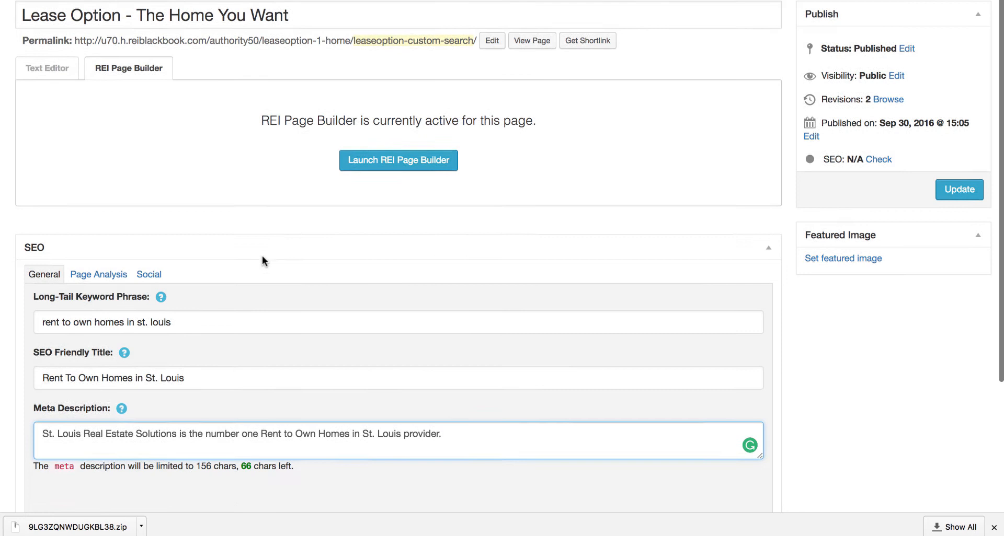
{"action": "triple_click", "coordinate": [189, 374]}
{"action": "key", "text": "ctrl+c"}
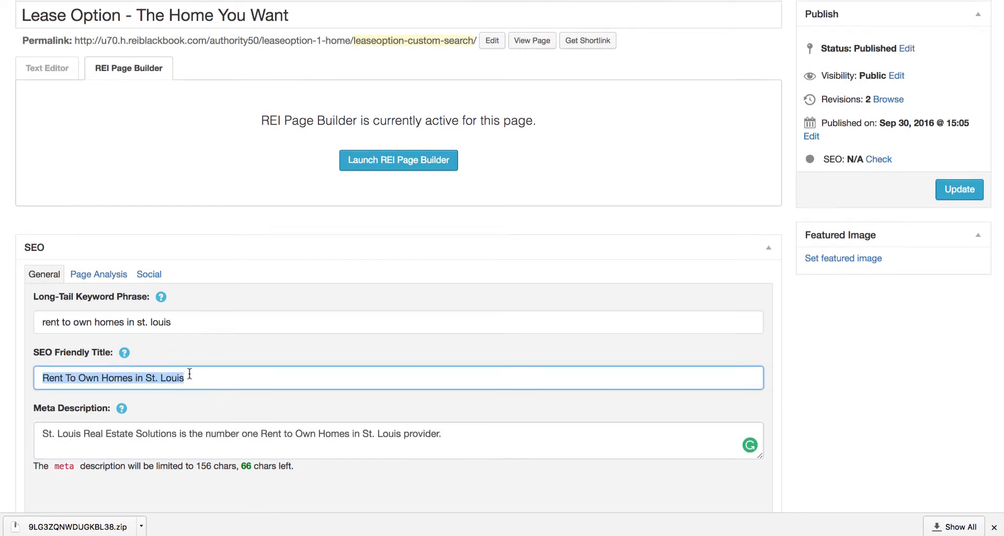
{"action": "scroll", "coordinate": [190, 374], "scroll_direction": "up", "scroll_amount": 1}
{"action": "triple_click", "coordinate": [192, 43]}
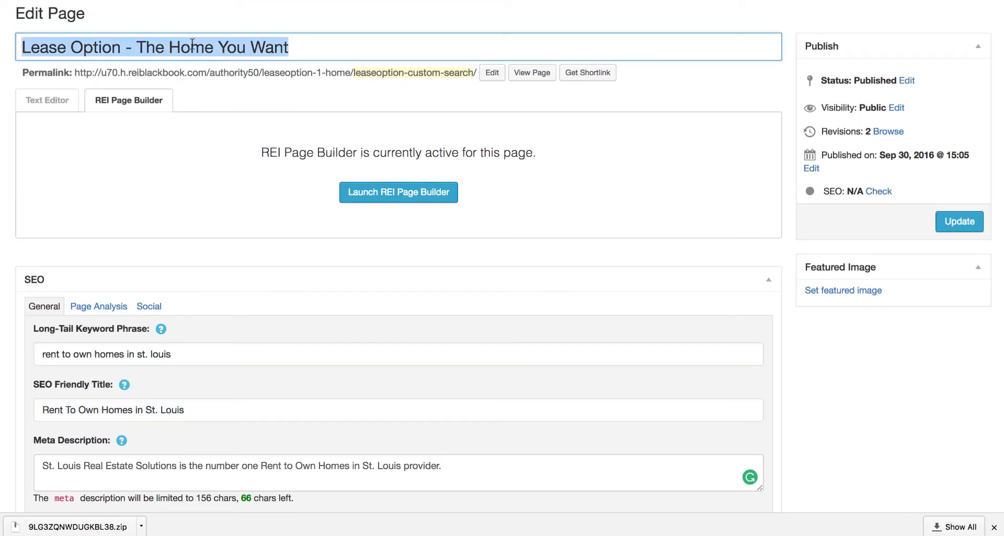
{"action": "key", "text": "ctrl+v"}
{"action": "left_click", "coordinate": [232, 102]}
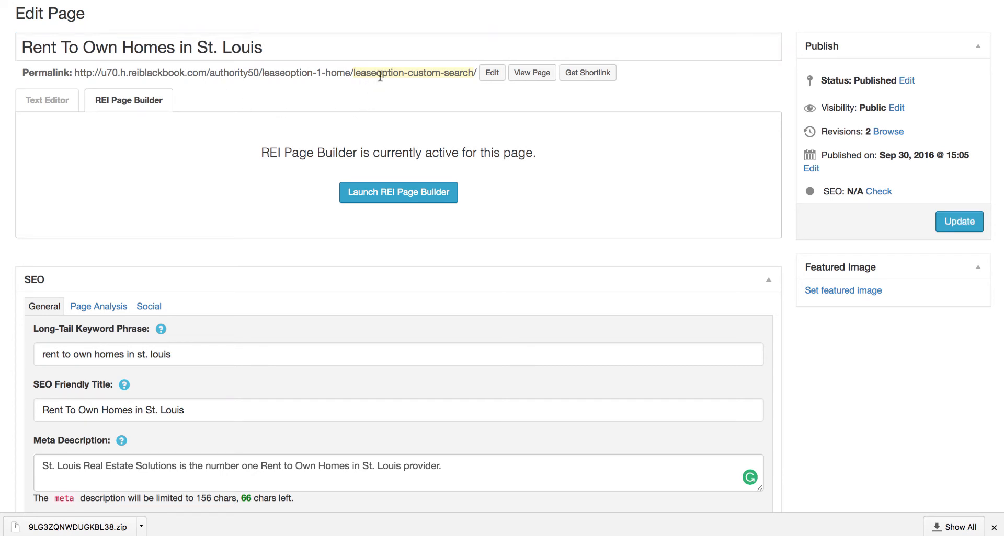
Step: Replace the last part of the page's permalink with the copied title, giving "rent-to-own-homes-in-st-louis"
{"action": "left_click", "coordinate": [492, 73]}
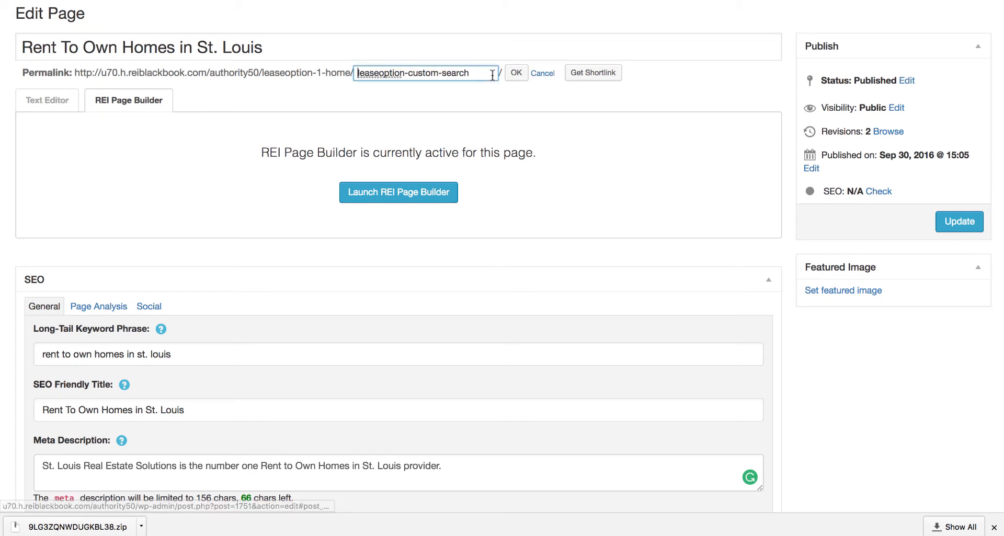
{"action": "triple_click", "coordinate": [440, 75]}
{"action": "key", "text": "super+v"}
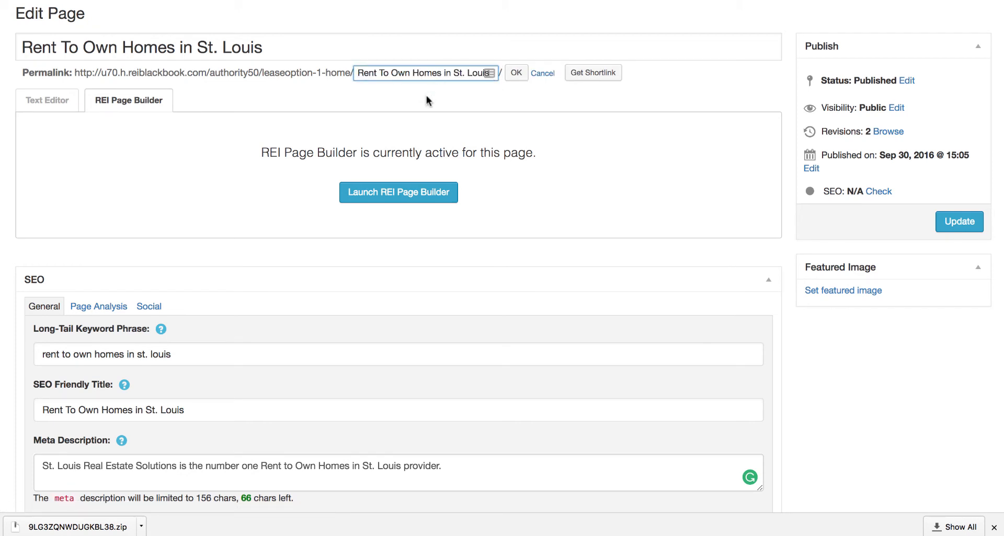
{"action": "left_click", "coordinate": [516, 74]}
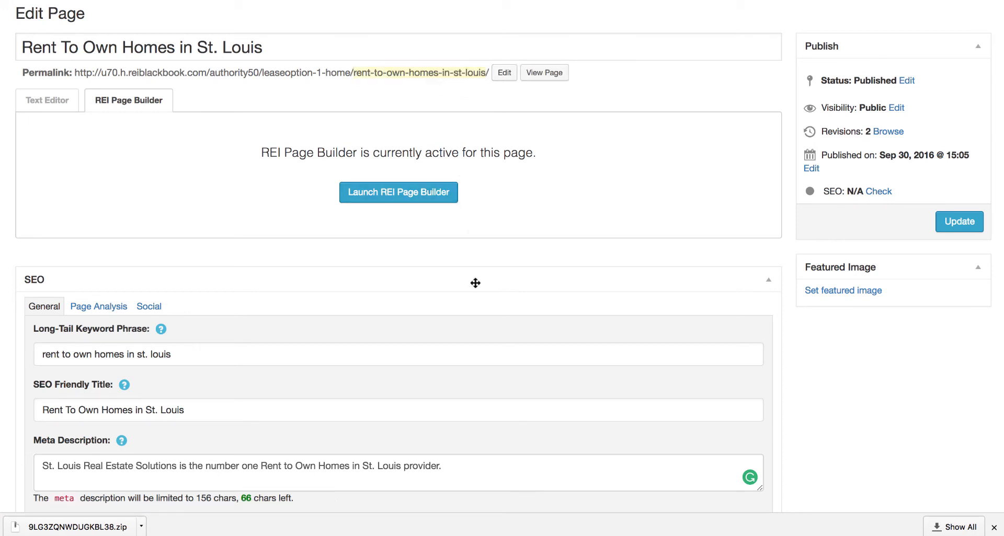
Step: Remove the period after "St" in both the long-tail keyword phrase and the SEO friendly title
{"action": "scroll", "coordinate": [475, 283], "scroll_direction": "down", "scroll_amount": 5}
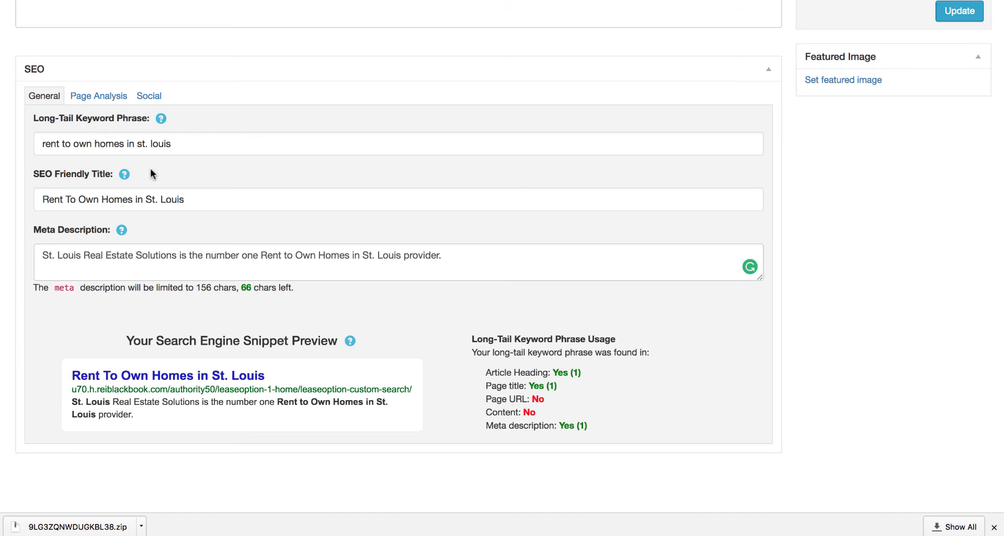
{"action": "left_click", "coordinate": [146, 144]}
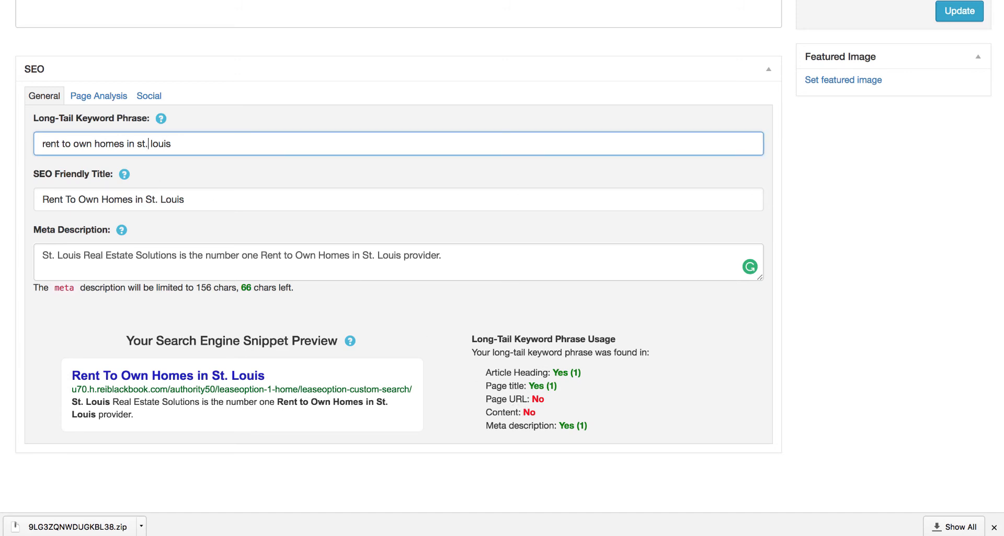
{"action": "key", "text": "BackSpace"}
{"action": "left_click", "coordinate": [158, 193]}
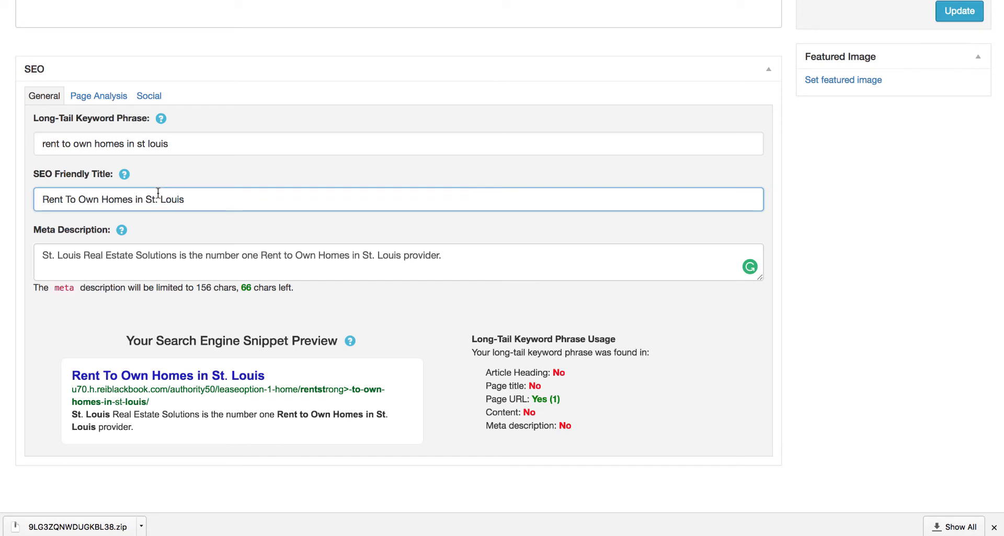
{"action": "key", "text": "BackSpace"}
{"action": "left_click", "coordinate": [218, 165]}
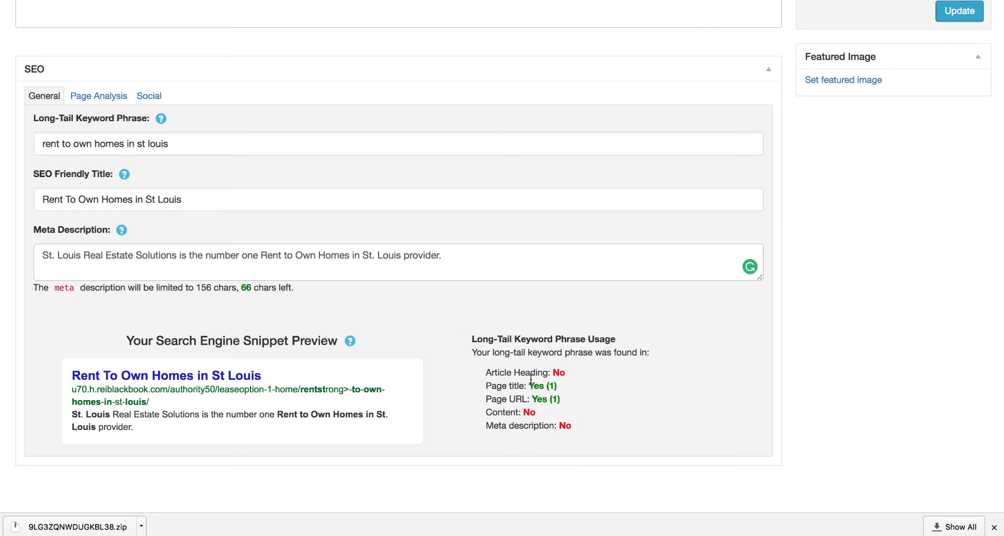
Step: Remove the period from the page title so it reads "Rent To Own Homes in St Louis"
{"action": "scroll", "coordinate": [531, 377], "scroll_direction": "up", "scroll_amount": 8}
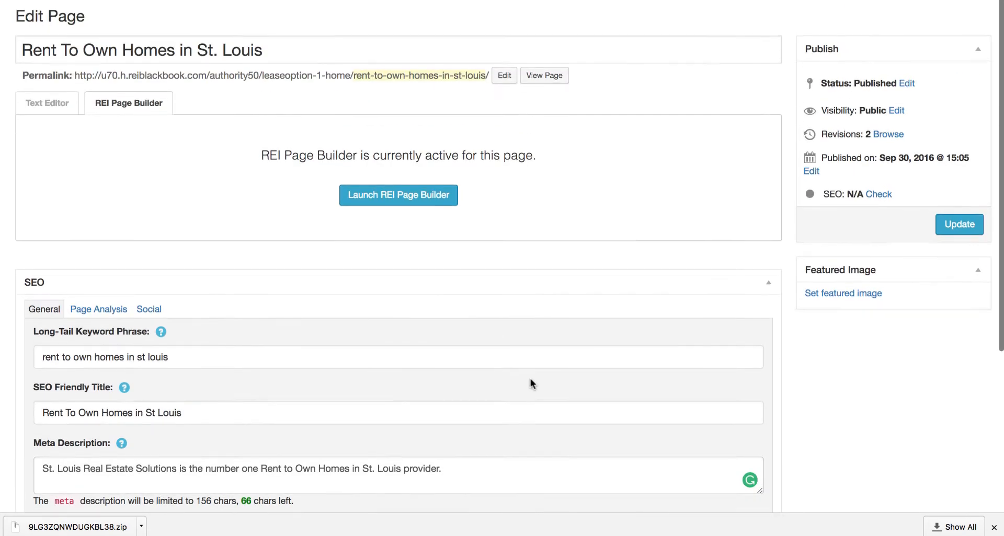
{"action": "left_click", "coordinate": [218, 48]}
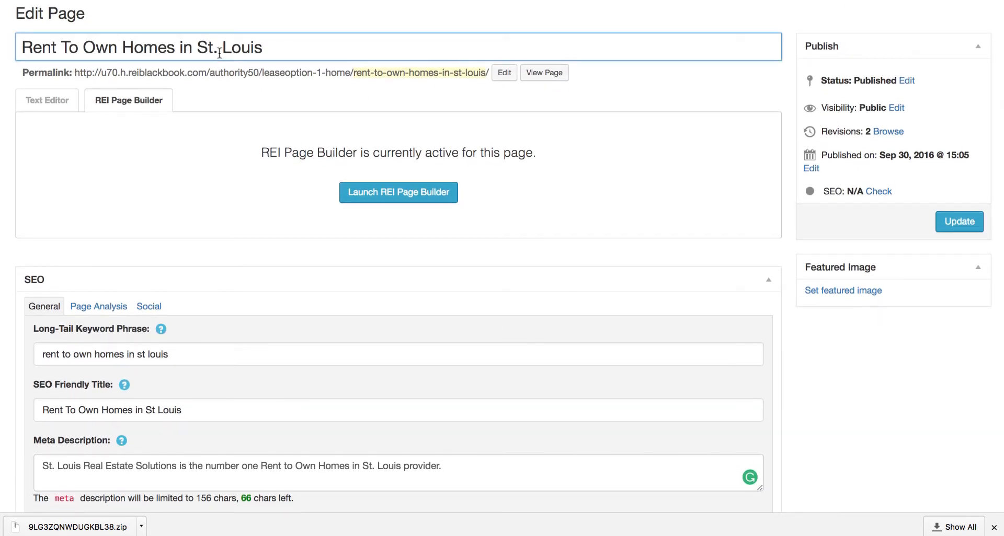
{"action": "key", "text": "BackSpace"}
{"action": "left_click", "coordinate": [239, 96]}
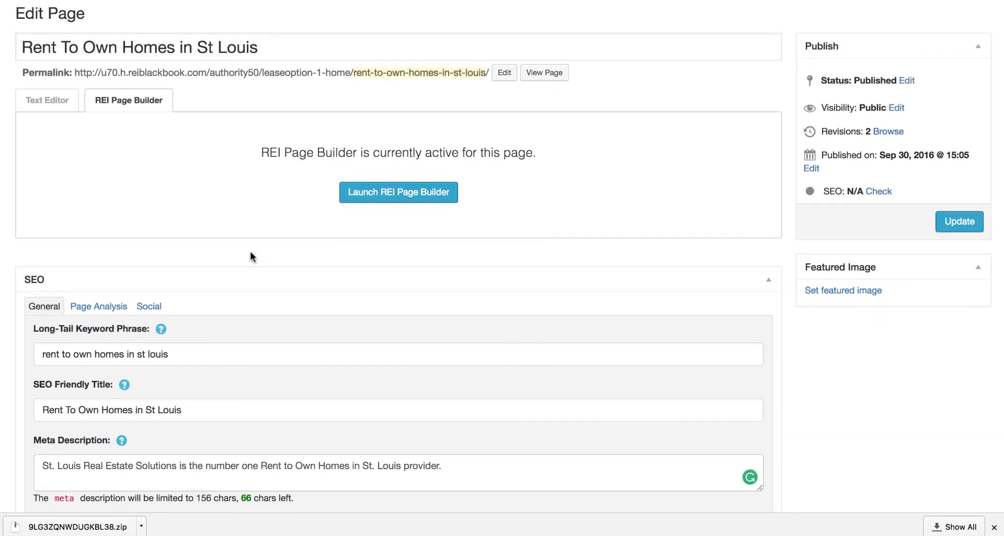
Step: Remove the period after the second "St" in the meta description and update the published page
{"action": "scroll", "coordinate": [253, 254], "scroll_direction": "down", "scroll_amount": 4}
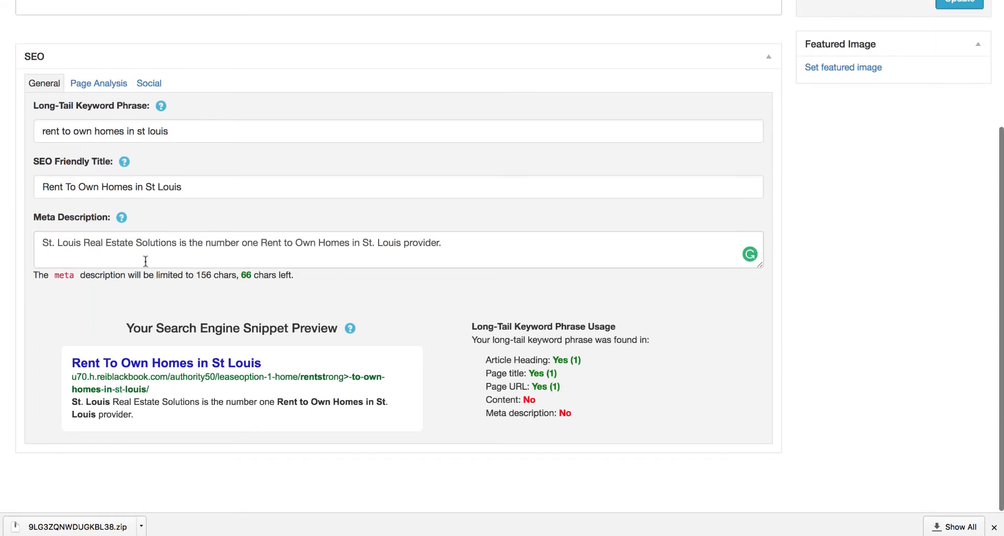
{"action": "left_click", "coordinate": [375, 247]}
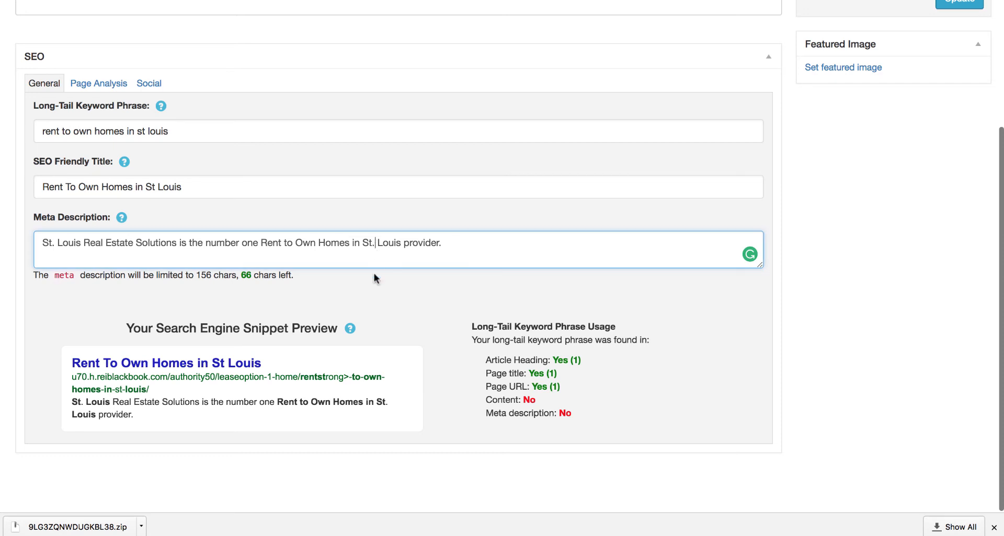
{"action": "key", "text": "BackSpace"}
{"action": "left_click", "coordinate": [407, 296]}
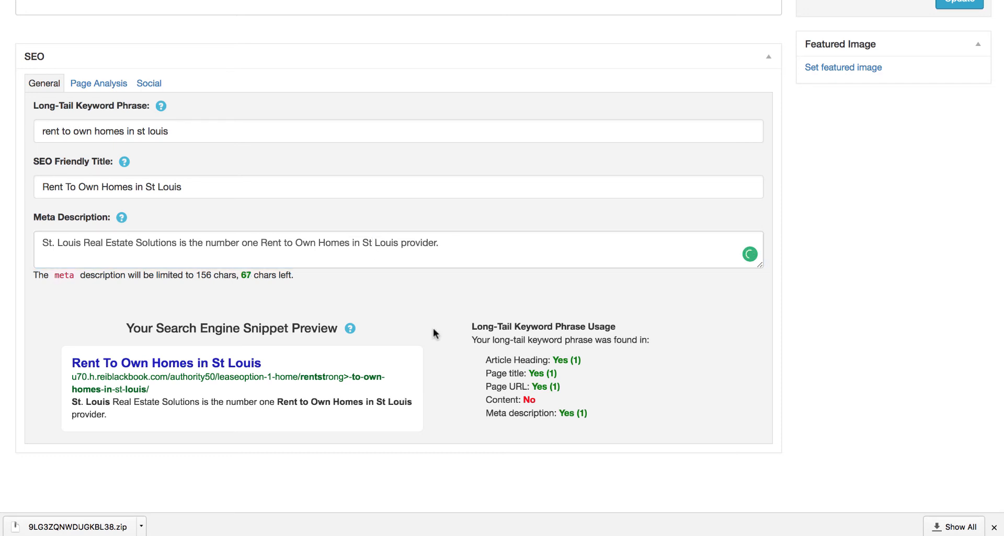
{"action": "scroll", "coordinate": [433, 328], "scroll_direction": "up", "scroll_amount": 5}
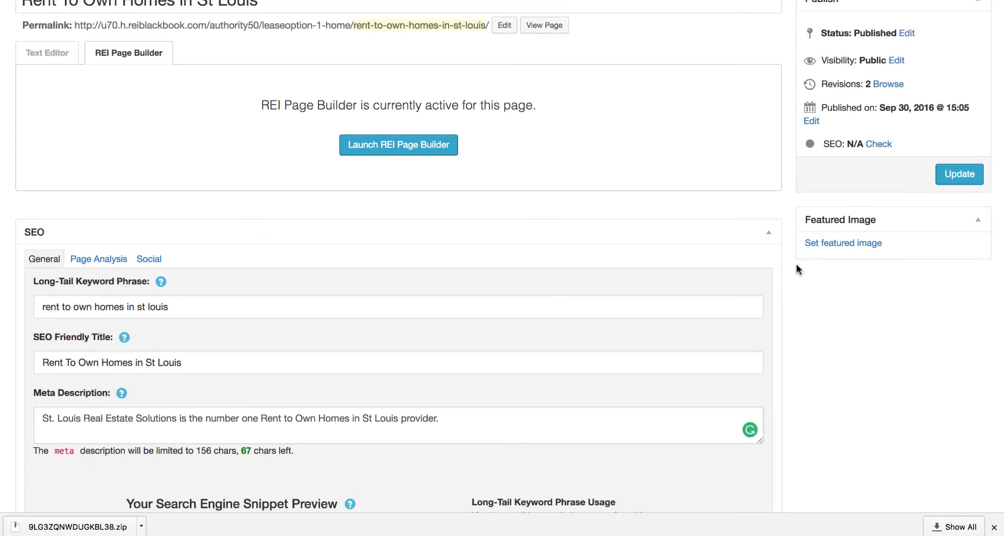
{"action": "left_click", "coordinate": [947, 174]}
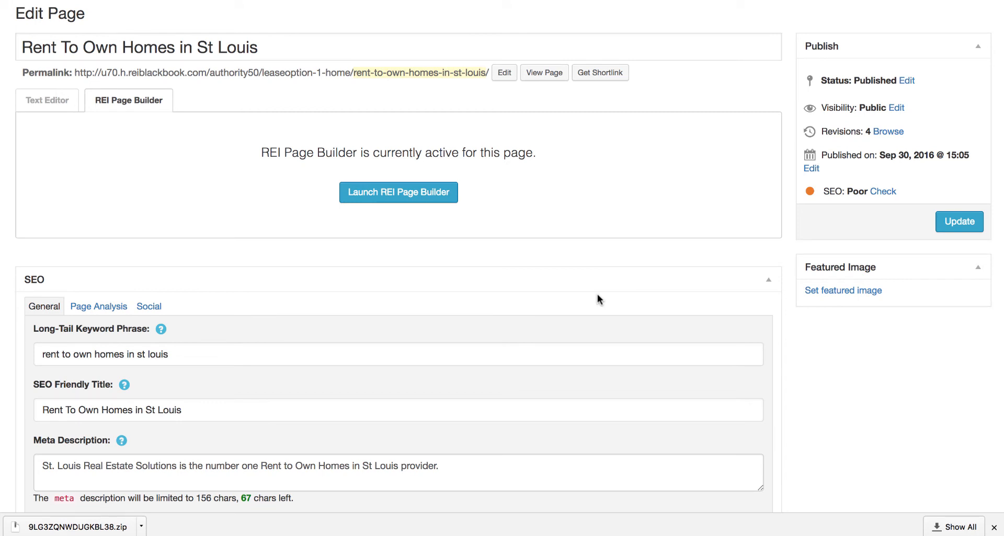
Step: Review the page's SEO rating, snippet preview and keyword usage, and open the page in REI Page Builder
{"action": "scroll", "coordinate": [597, 299], "scroll_direction": "down", "scroll_amount": 1}
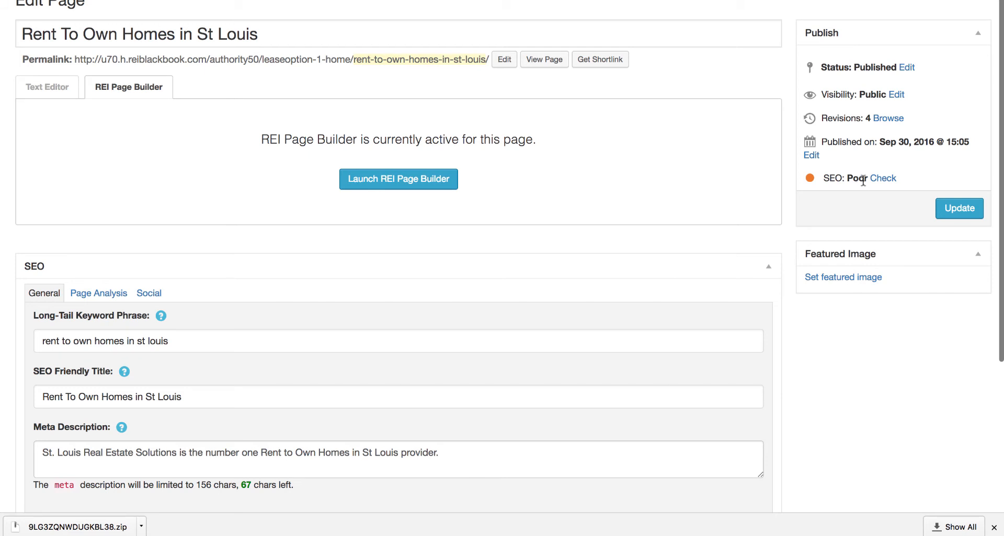
{"action": "scroll", "coordinate": [490, 313], "scroll_direction": "down", "scroll_amount": 5}
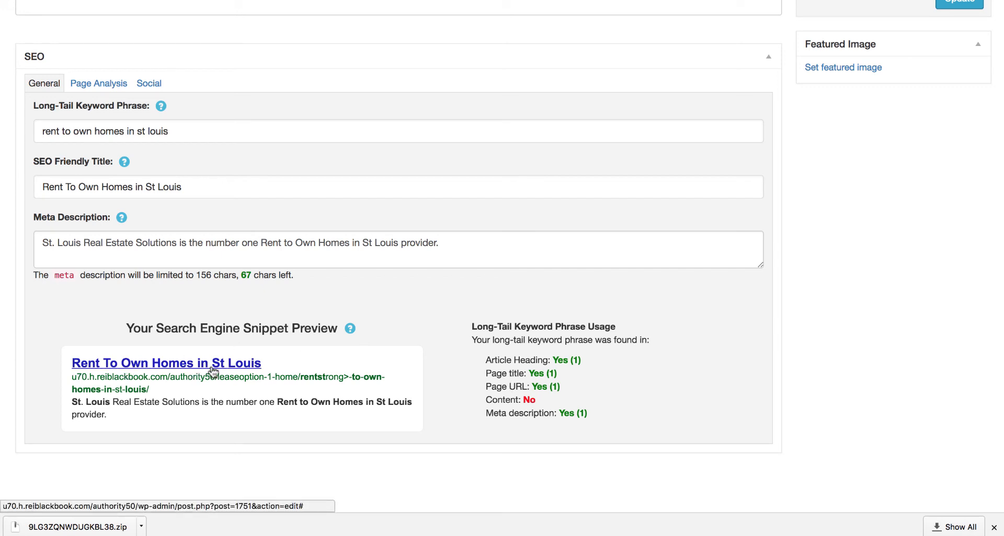
{"action": "scroll", "coordinate": [360, 360], "scroll_direction": "up", "scroll_amount": 2}
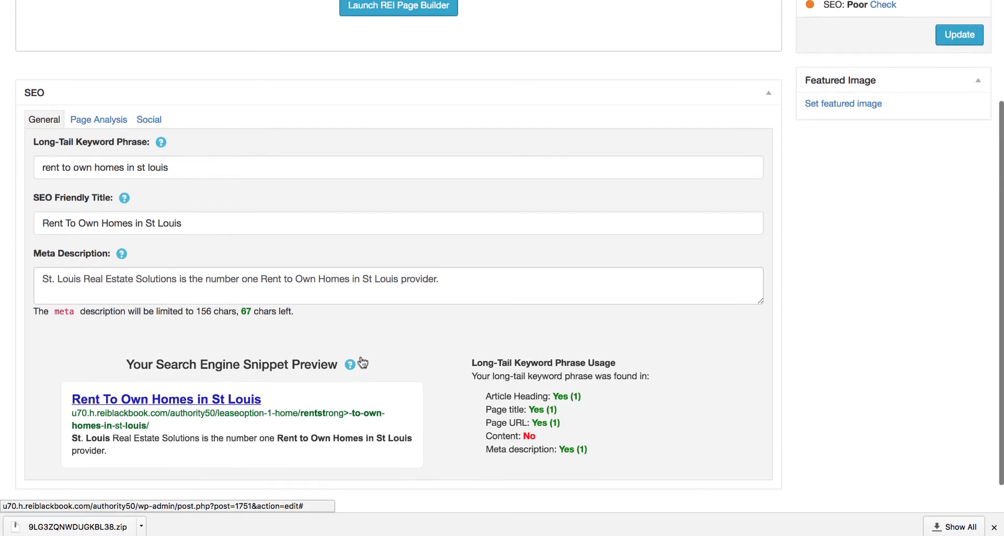
{"action": "scroll", "coordinate": [360, 356], "scroll_direction": "up", "scroll_amount": 7}
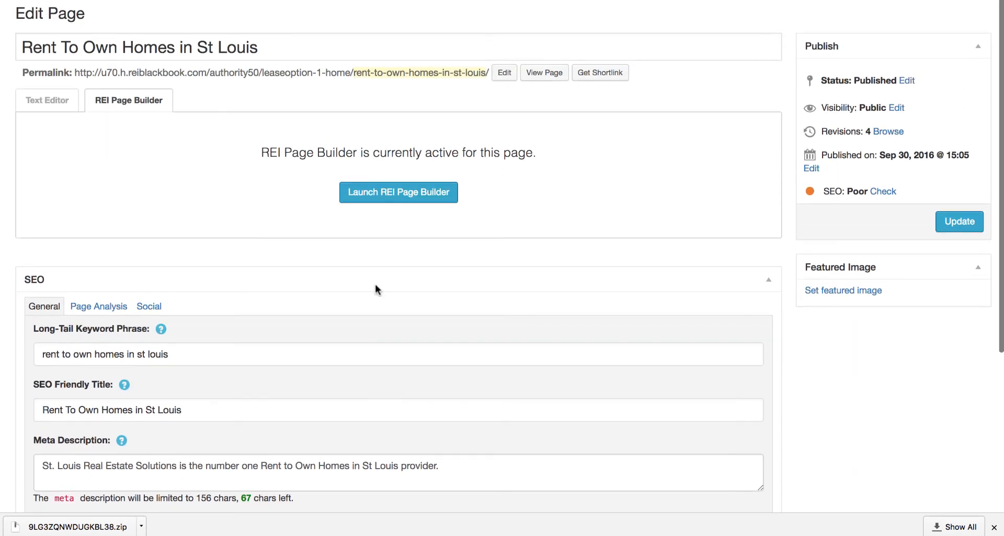
{"action": "left_click", "coordinate": [406, 192]}
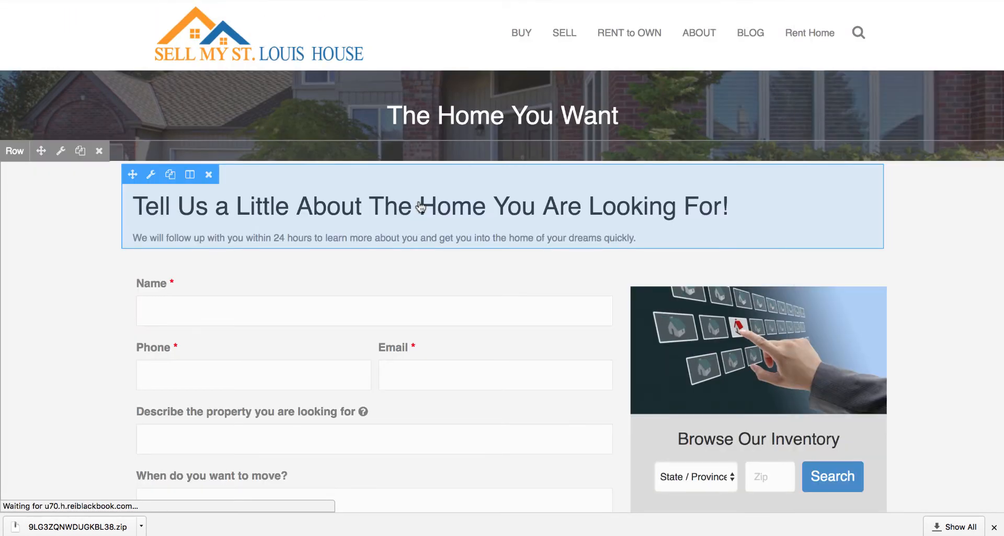
Step: Replace the page's main heading text with "Rent To Own Homes in St Louis!" and save the text block
{"action": "left_click", "coordinate": [413, 209]}
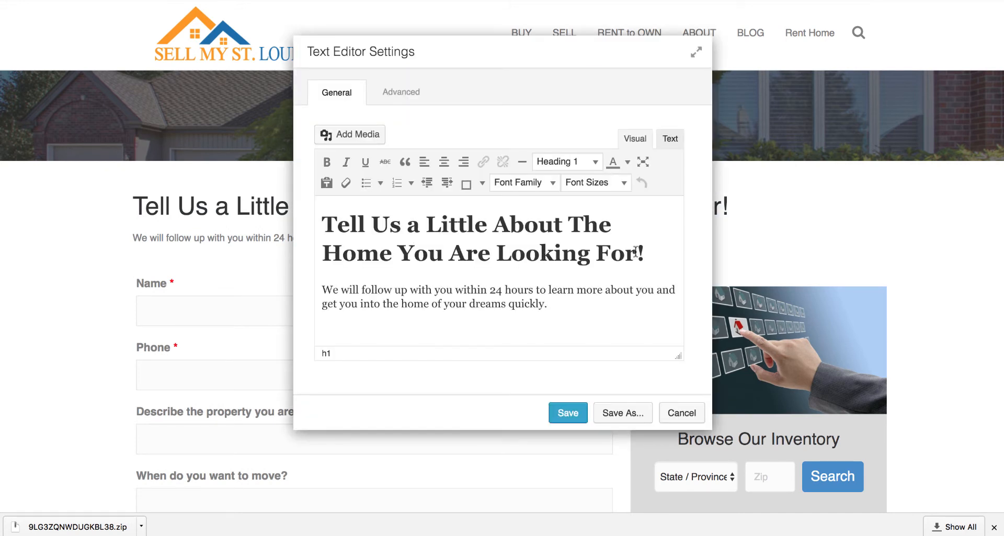
{"action": "left_click_drag", "start_coordinate": [636, 251], "coordinate": [320, 224]}
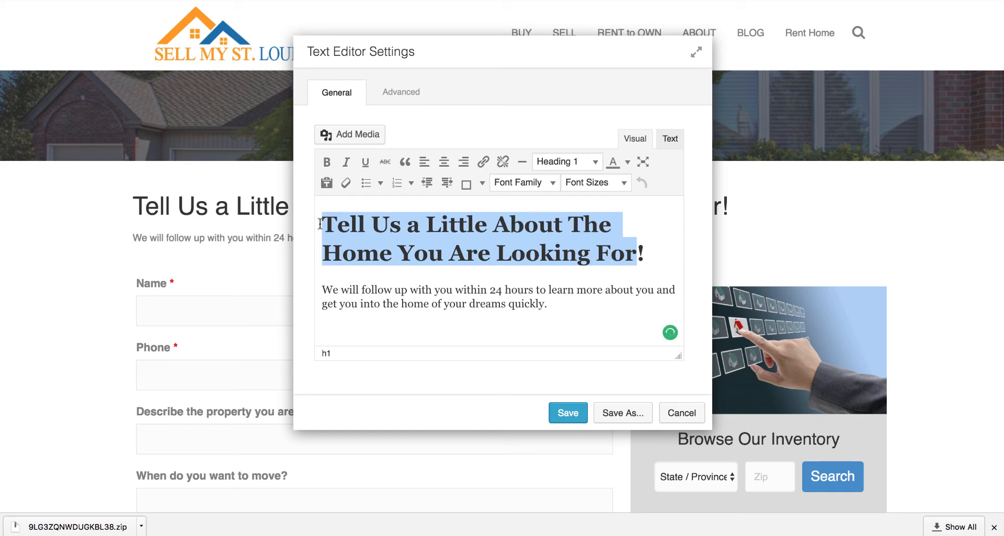
{"action": "type", "text": "Rent To Own"}
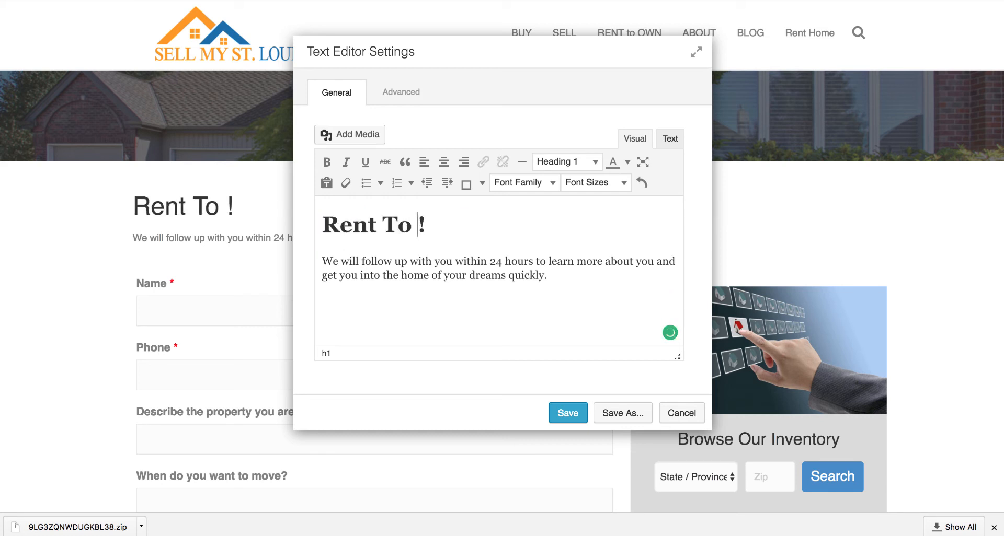
{"action": "type", "text": " Homes i"}
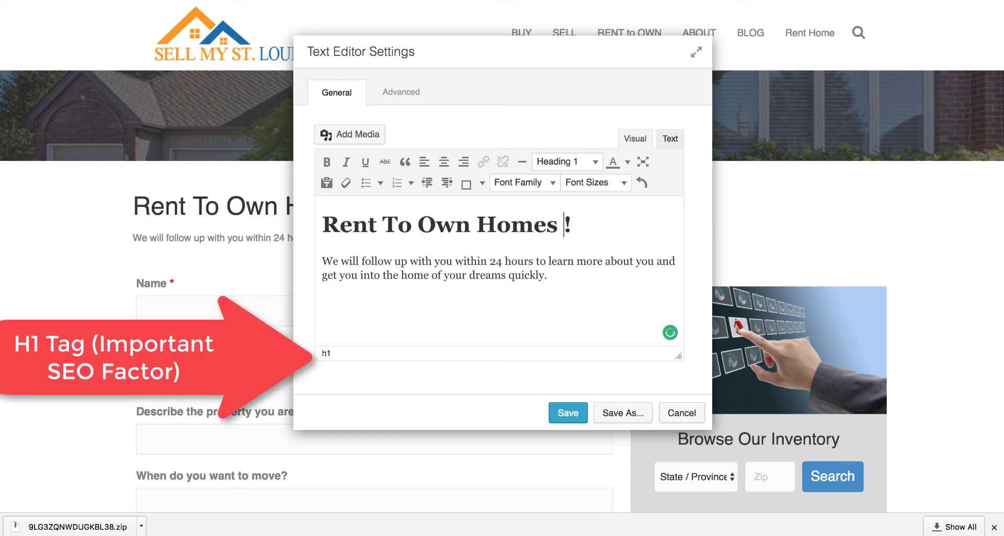
{"action": "type", "text": "n St Louis"}
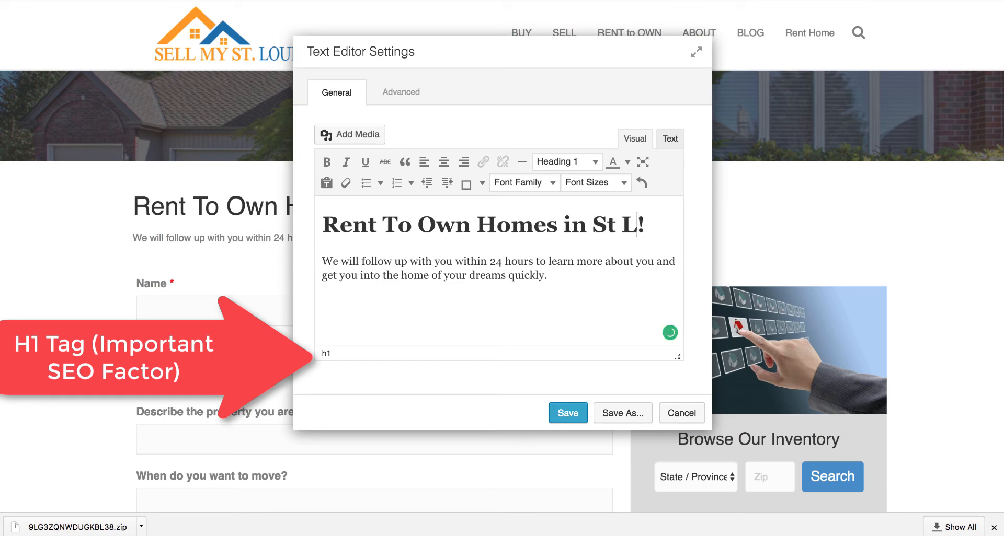
{"action": "left_click", "coordinate": [559, 411]}
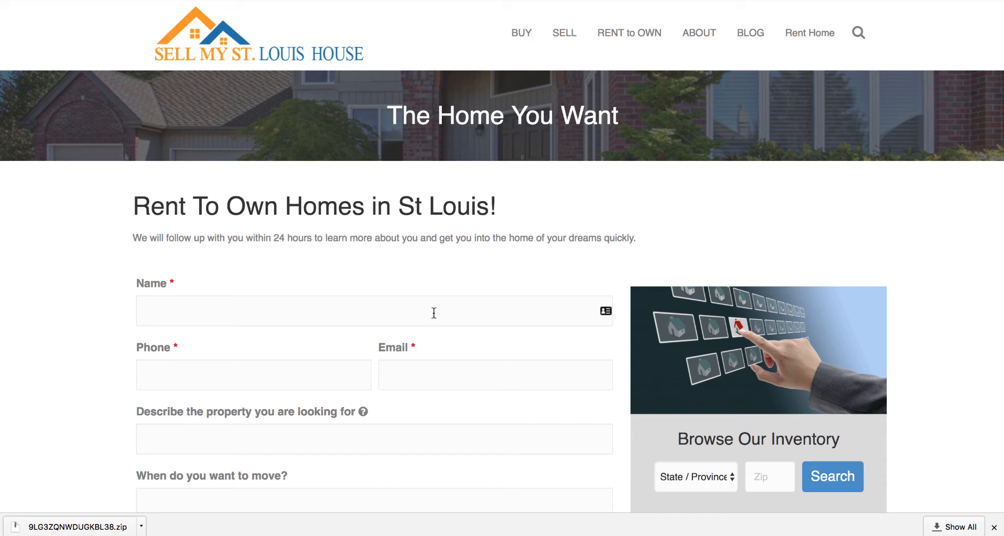
Step: Open the settings of the photo above "Browse Our Inventory" and review its general and advanced options
{"action": "scroll", "coordinate": [433, 313], "scroll_direction": "down", "scroll_amount": 5}
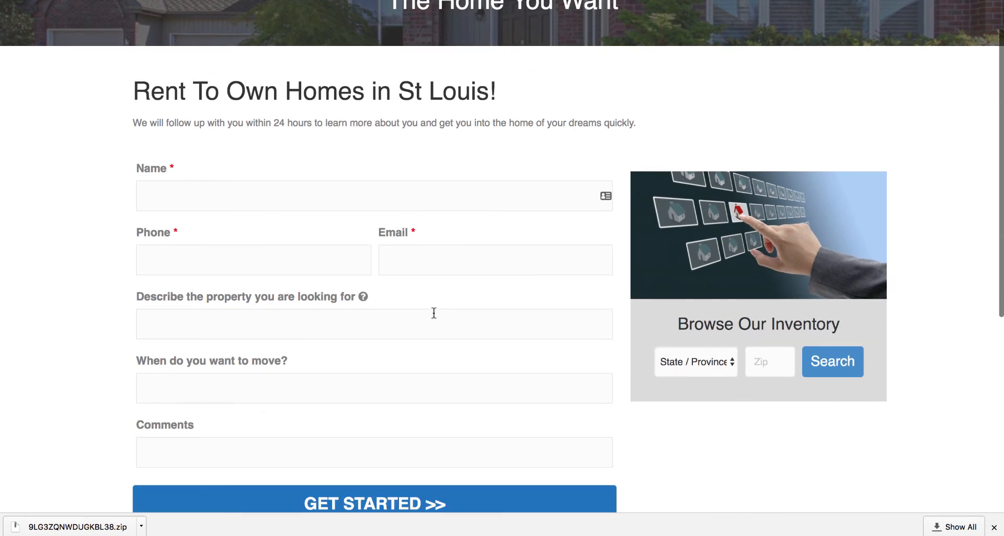
{"action": "mouse_move", "coordinate": [305, 105]}
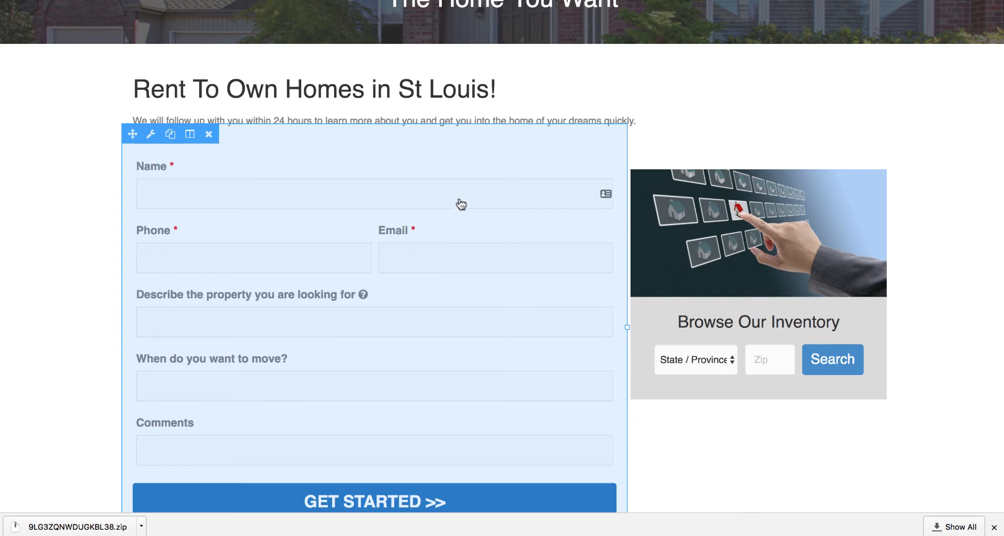
{"action": "scroll", "coordinate": [460, 204], "scroll_direction": "down", "scroll_amount": 1}
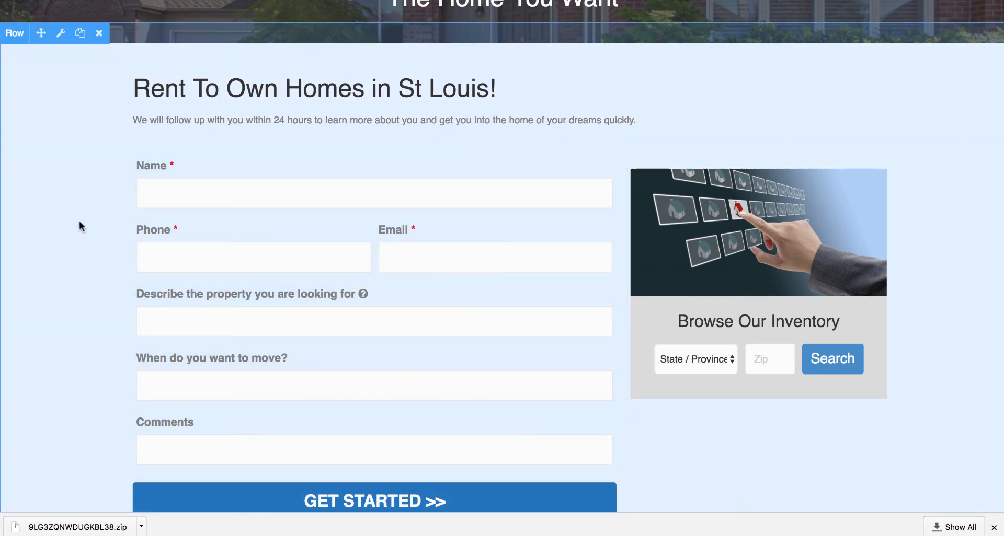
{"action": "scroll", "coordinate": [80, 225], "scroll_direction": "down", "scroll_amount": 1}
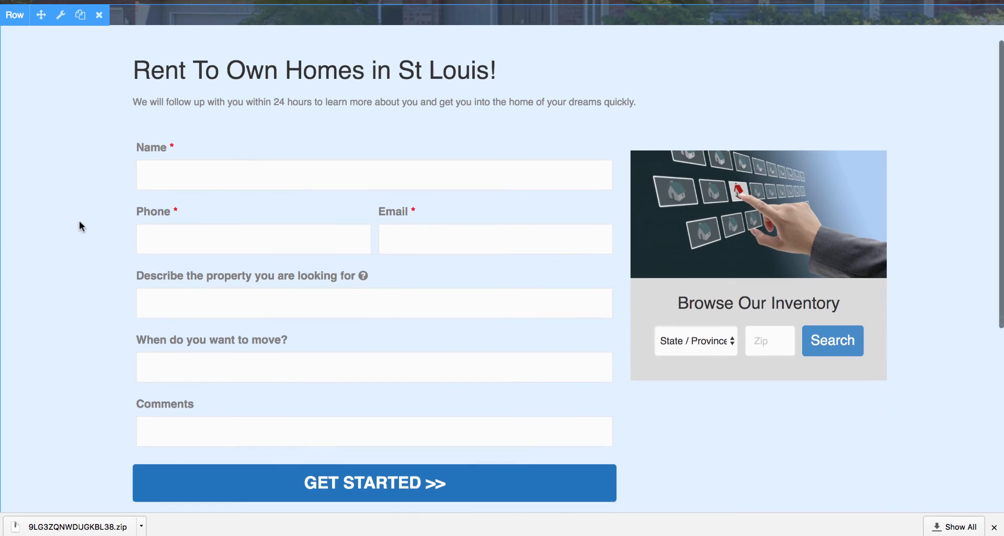
{"action": "scroll", "coordinate": [80, 226], "scroll_direction": "down", "scroll_amount": 2}
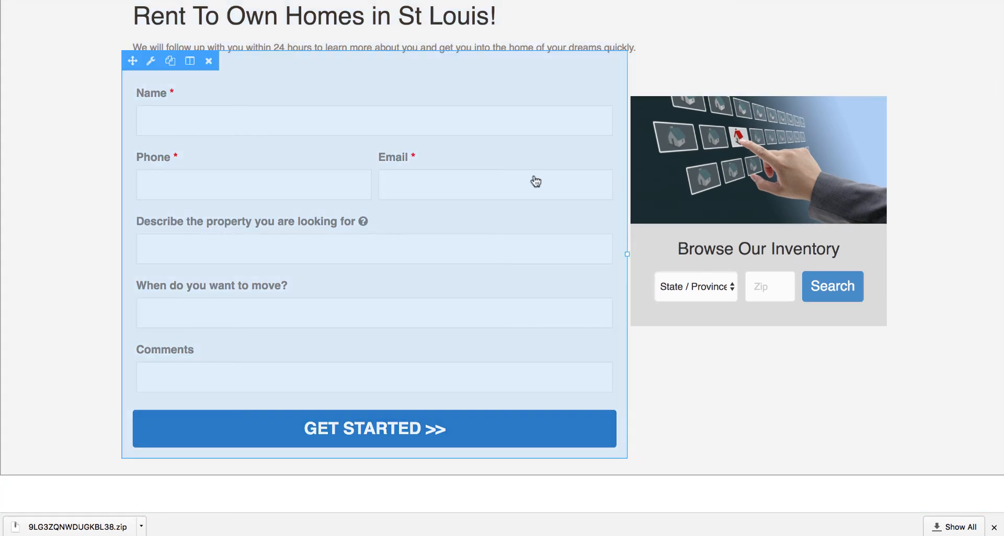
{"action": "scroll", "coordinate": [530, 249], "scroll_direction": "up", "scroll_amount": 2}
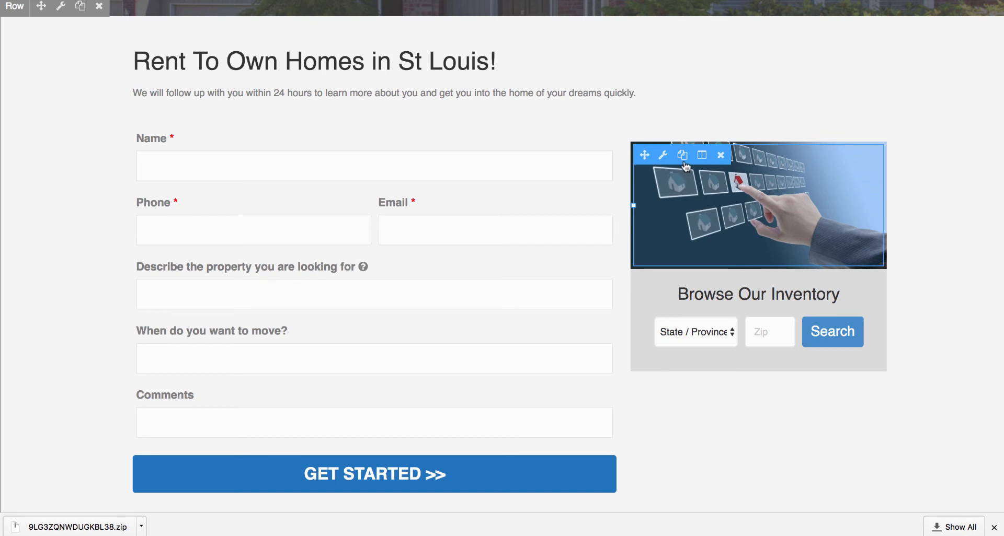
{"action": "left_click", "coordinate": [664, 157]}
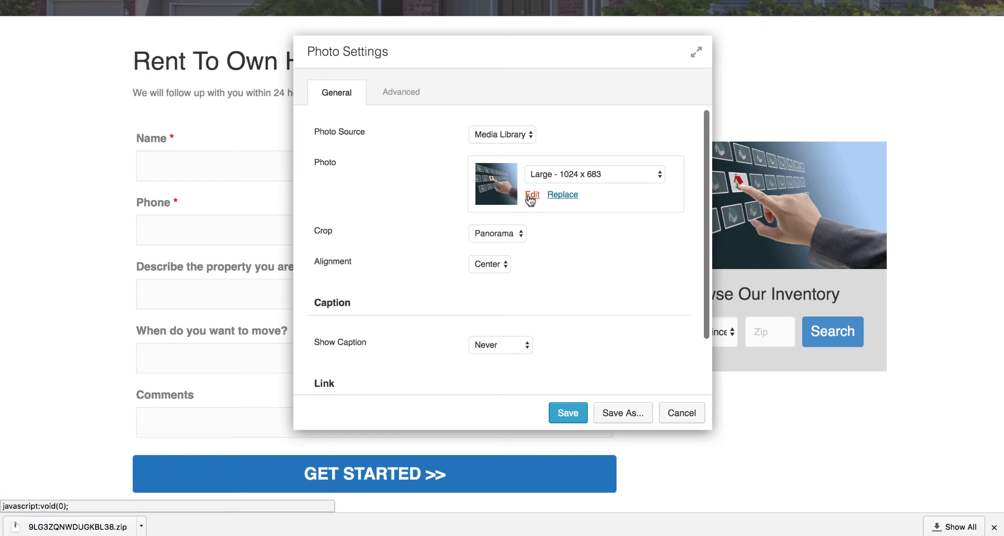
{"action": "scroll", "coordinate": [538, 293], "scroll_direction": "down", "scroll_amount": 3}
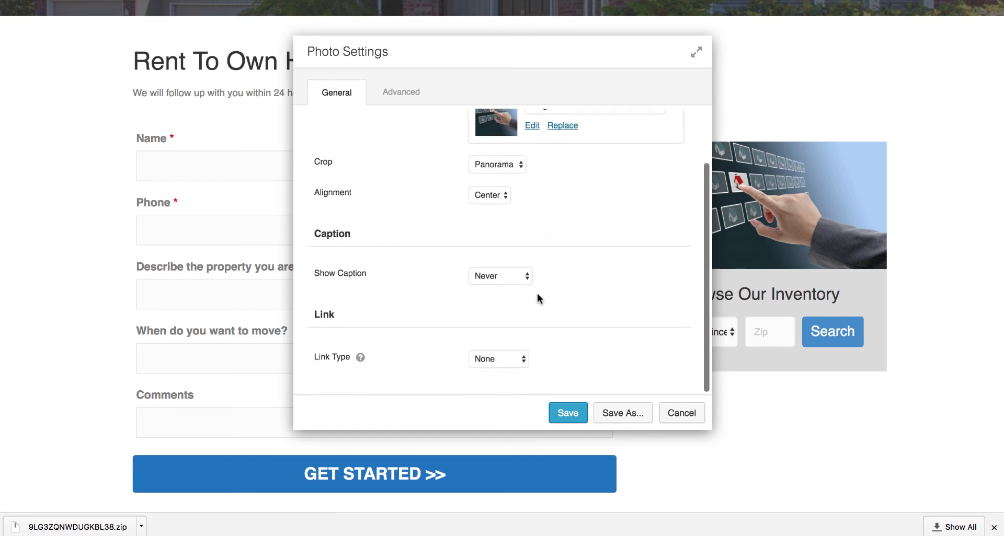
{"action": "scroll", "coordinate": [539, 298], "scroll_direction": "up", "scroll_amount": 3}
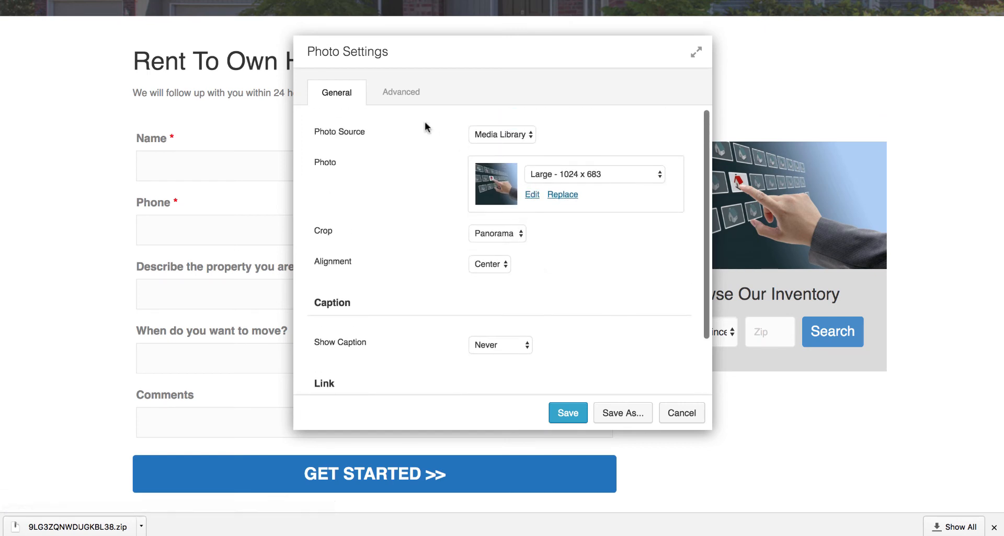
{"action": "left_click", "coordinate": [401, 93]}
{"action": "scroll", "coordinate": [403, 242], "scroll_direction": "down", "scroll_amount": 5}
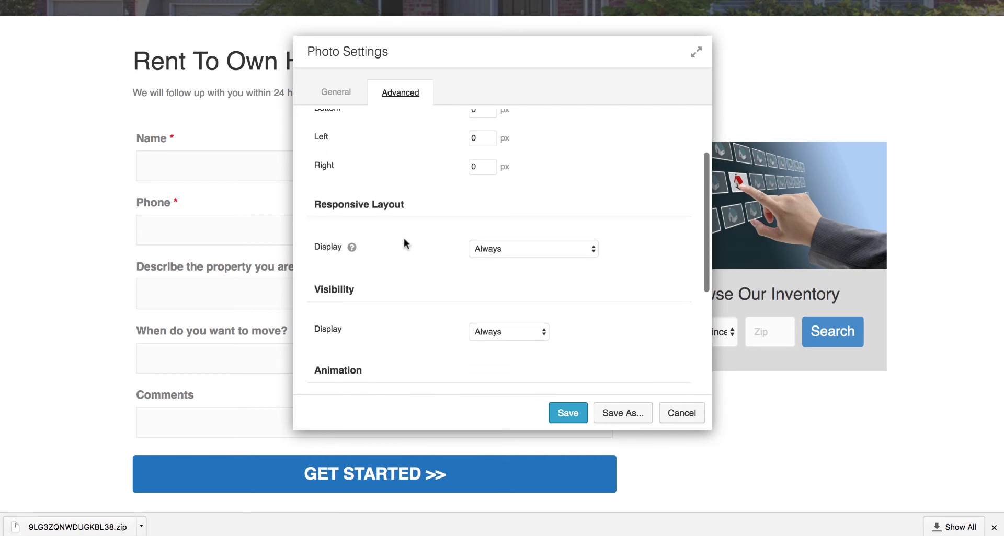
{"action": "scroll", "coordinate": [405, 238], "scroll_direction": "up", "scroll_amount": 5}
{"action": "left_click", "coordinate": [330, 100]}
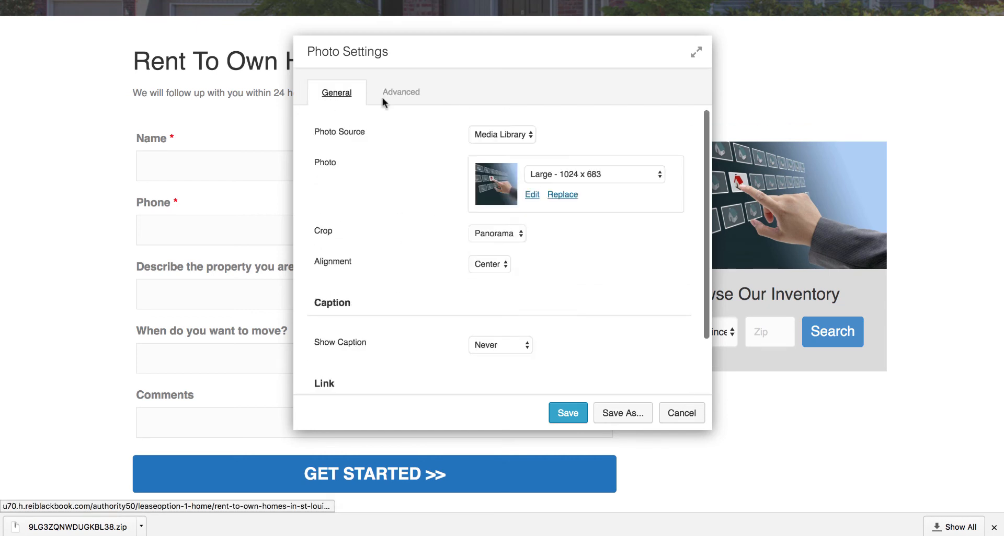
Step: Edit the photo in the media library and set its title to "Rent to Own Homes in St Louis"
{"action": "left_click", "coordinate": [533, 196]}
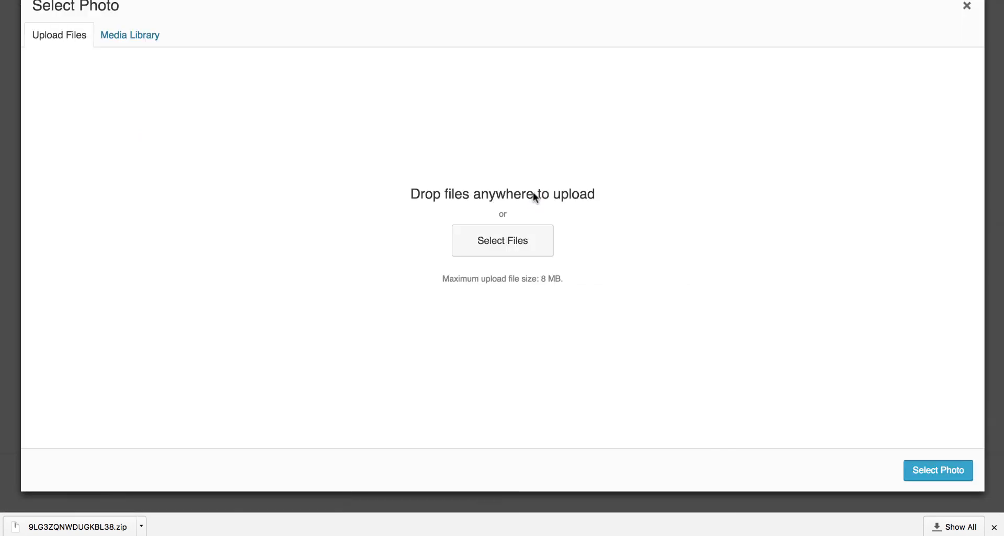
{"action": "left_click", "coordinate": [141, 37]}
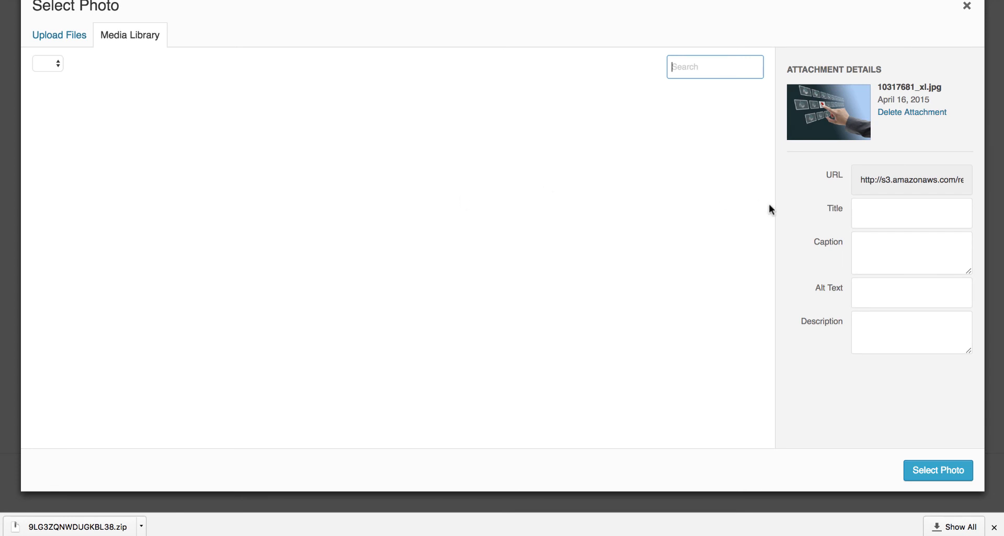
{"action": "left_click", "coordinate": [893, 218]}
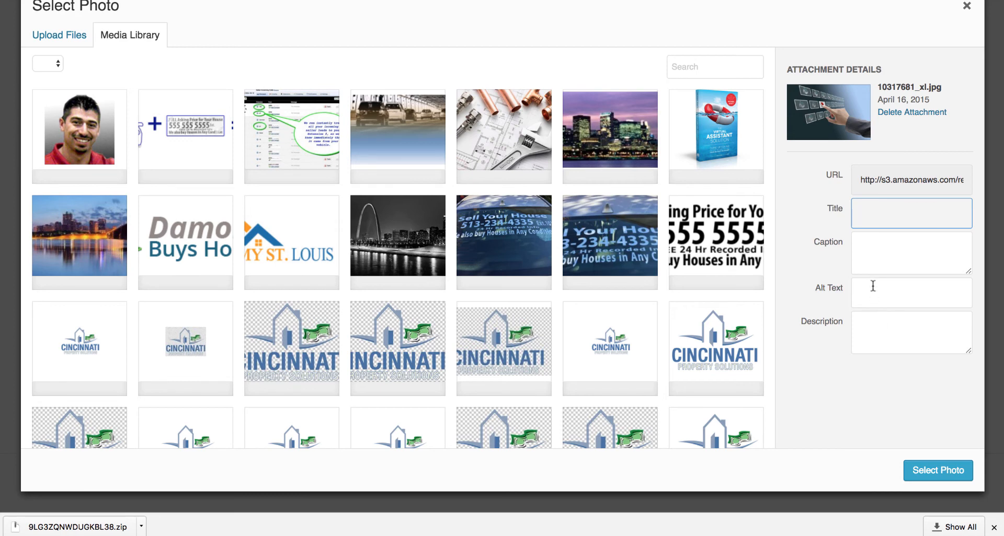
{"action": "type", "text": "St"}
{"action": "key", "text": "BackSpace"}
{"action": "key", "text": "BackSpace"}
{"action": "type", "text": "Rent to Own Homes in St Louis"}
Step: Set the photo's alt text to "Photo of Rent to Own Homes in St Louis", select the photo and save its settings
{"action": "left_click", "coordinate": [885, 281]}
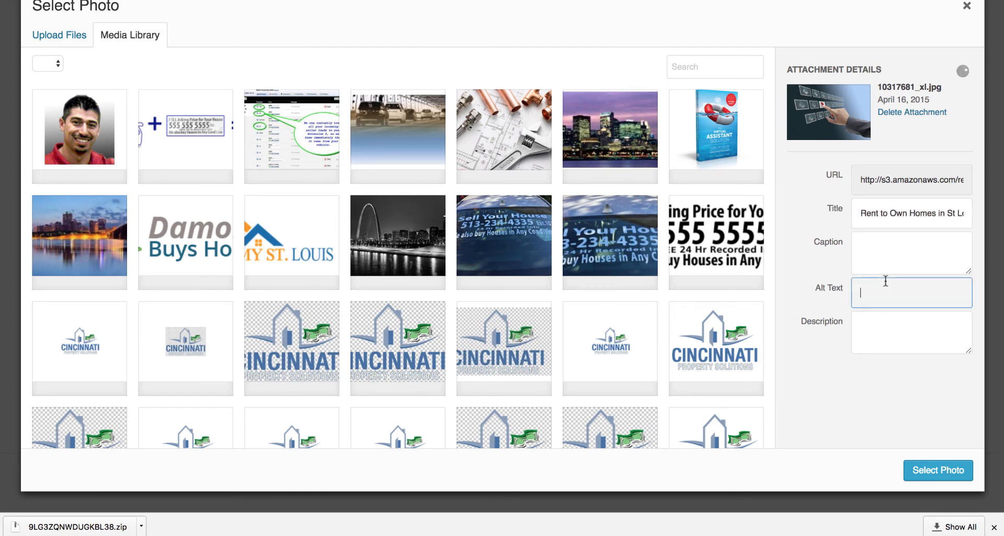
{"action": "type", "text": "Photo of Rent to Own Homes"}
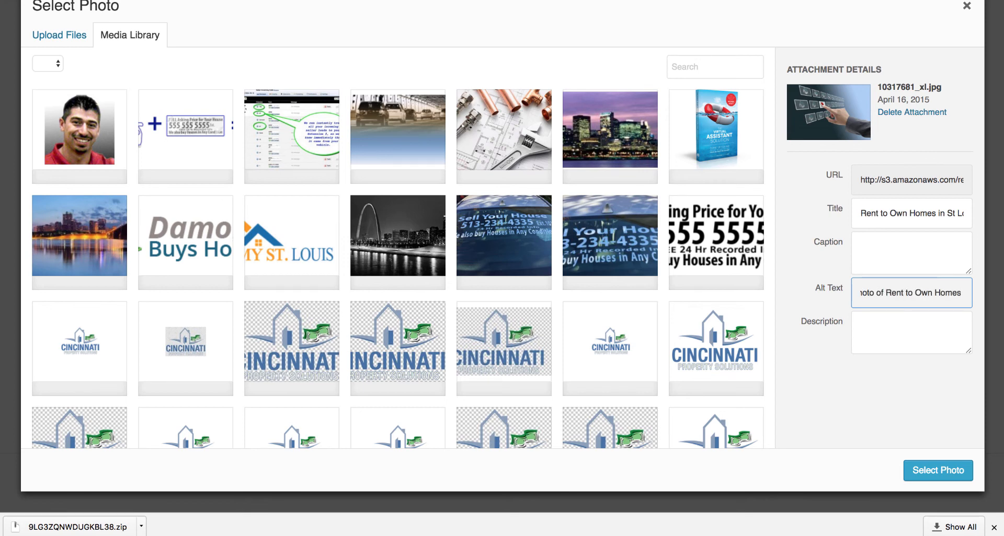
{"action": "type", "text": " in St Louis"}
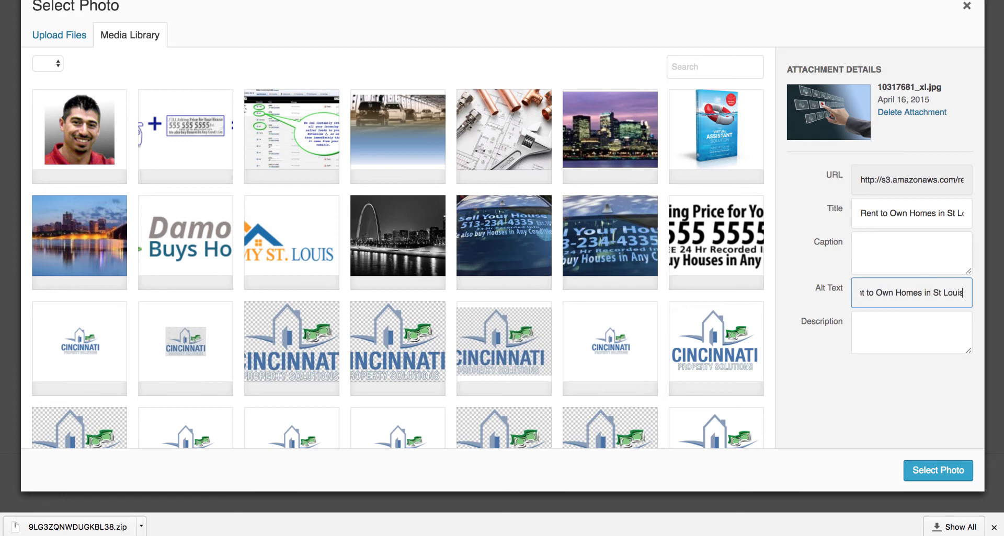
{"action": "left_click", "coordinate": [872, 326]}
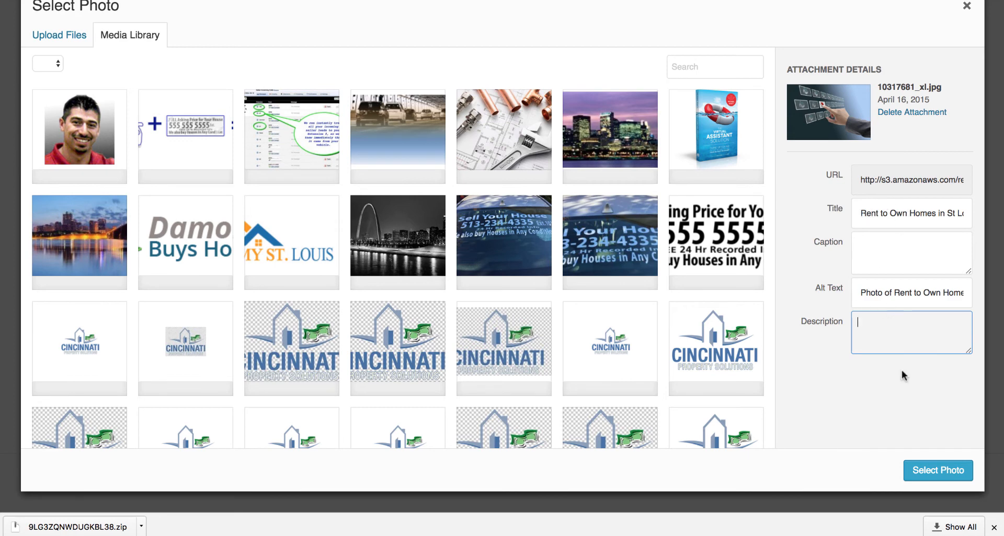
{"action": "left_click", "coordinate": [925, 469]}
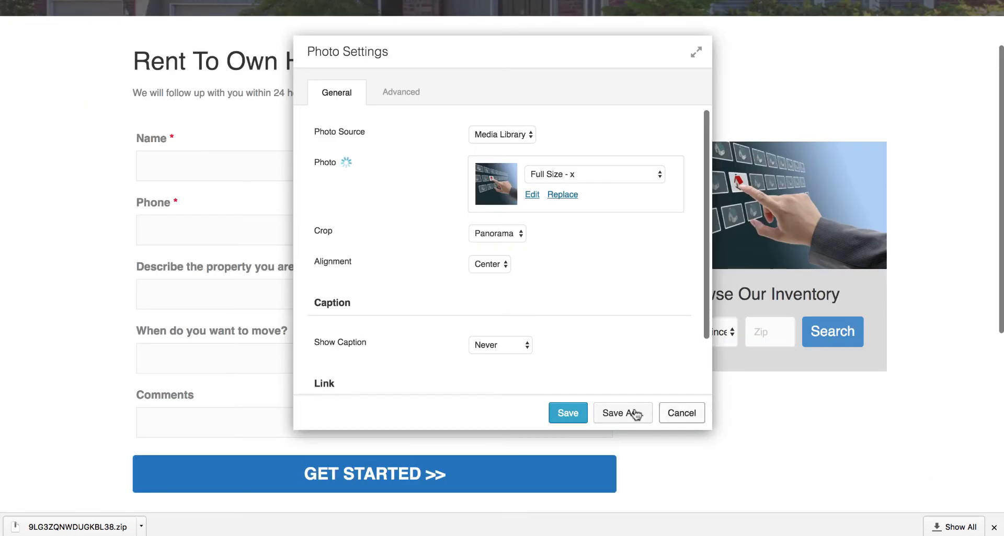
{"action": "left_click", "coordinate": [567, 412]}
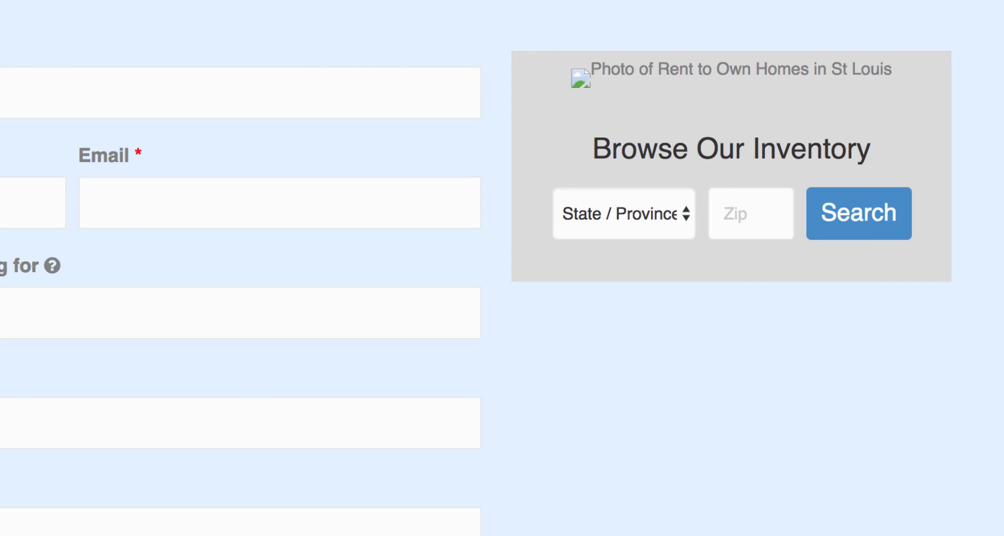
Step: Finish editing the page and publish the changes
{"action": "scroll", "coordinate": [502, 268], "scroll_direction": "up", "scroll_amount": 2}
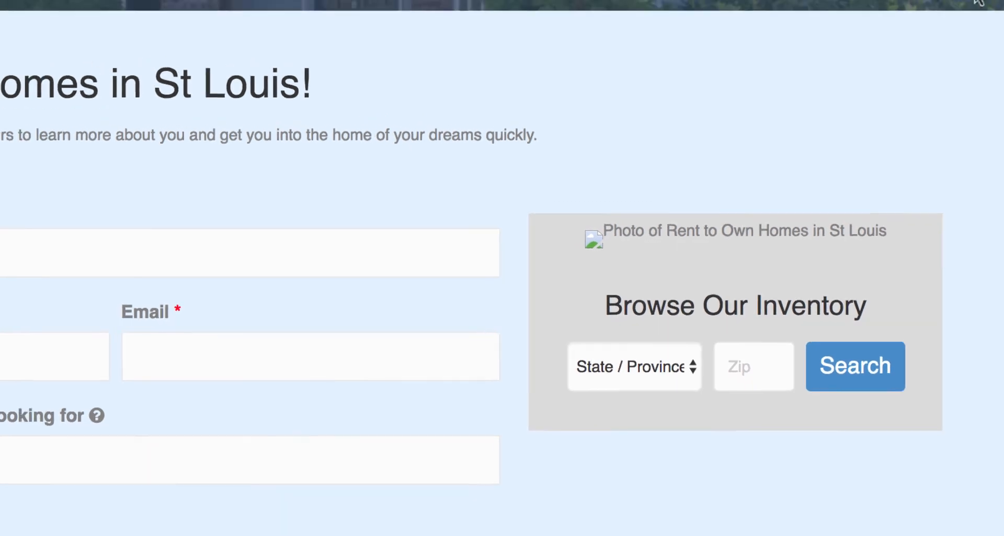
{"action": "scroll", "coordinate": [906, 95], "scroll_direction": "up", "scroll_amount": 2}
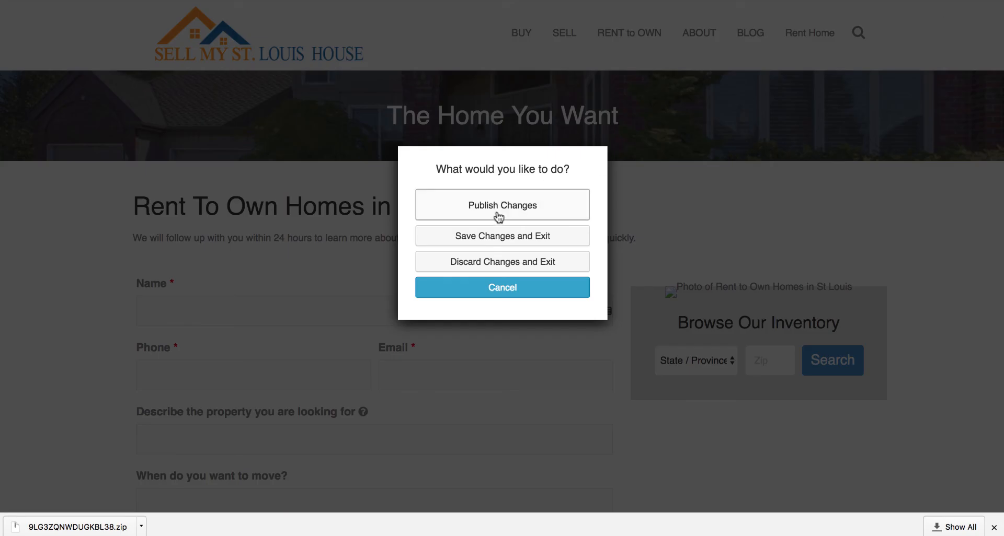
{"action": "left_click", "coordinate": [497, 211]}
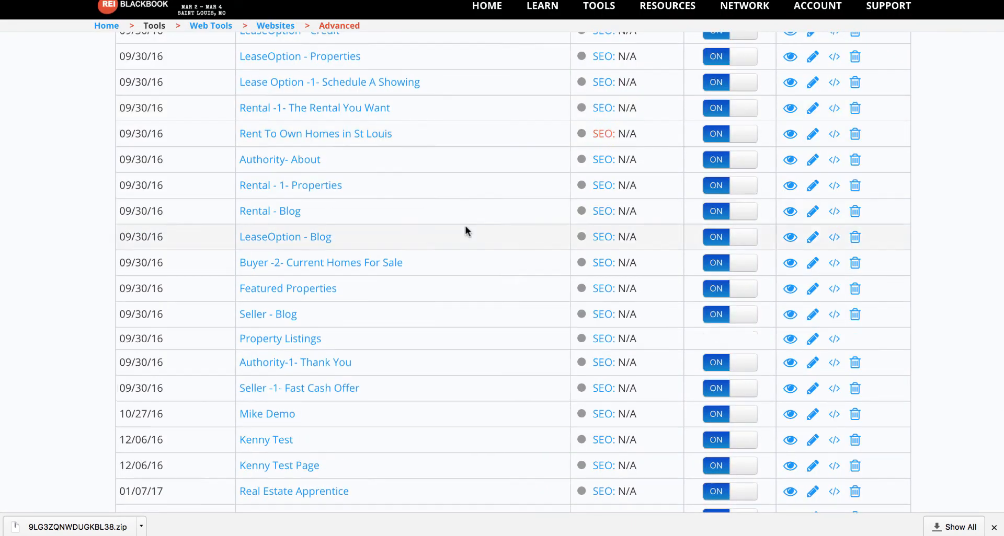
Step: Look through the website's page list and the SEO status of each page
{"action": "scroll", "coordinate": [465, 226], "scroll_direction": "up", "scroll_amount": 1}
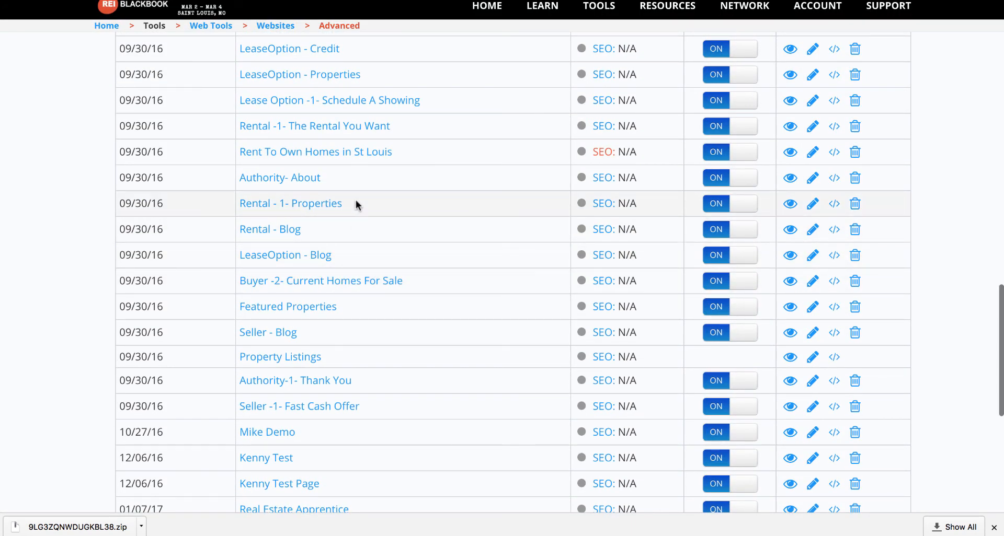
{"action": "scroll", "coordinate": [357, 204], "scroll_direction": "down", "scroll_amount": 2}
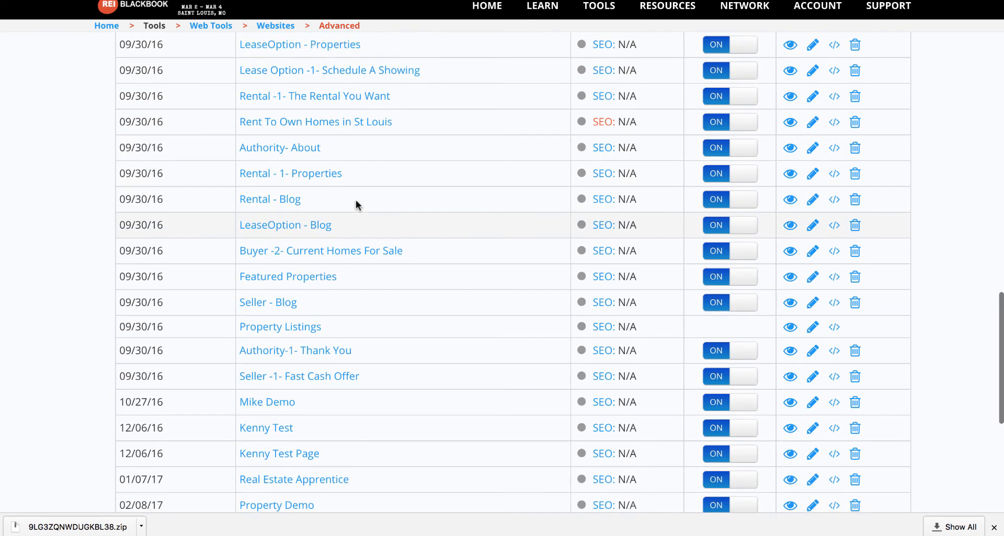
{"action": "scroll", "coordinate": [356, 204], "scroll_direction": "up", "scroll_amount": 5}
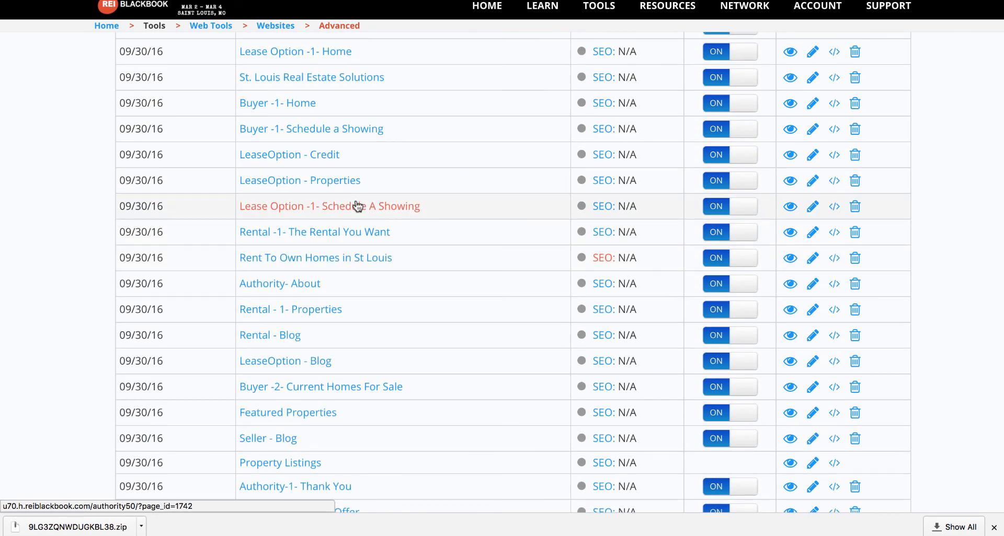
{"action": "scroll", "coordinate": [355, 204], "scroll_direction": "down", "scroll_amount": 6}
{"action": "scroll", "coordinate": [353, 308], "scroll_direction": "down", "scroll_amount": 3}
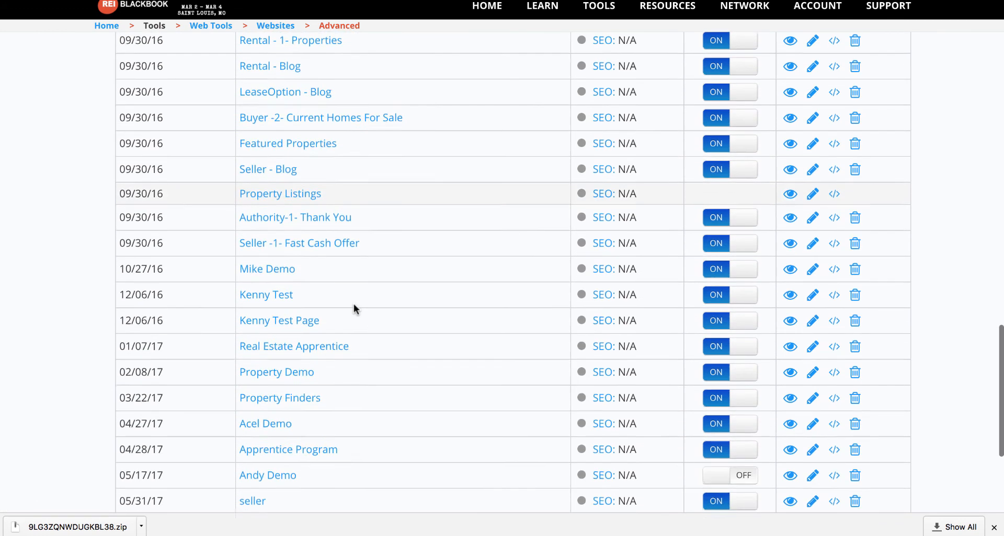
{"action": "scroll", "coordinate": [354, 308], "scroll_direction": "down", "scroll_amount": 5}
{"action": "scroll", "coordinate": [354, 308], "scroll_direction": "up", "scroll_amount": 8}
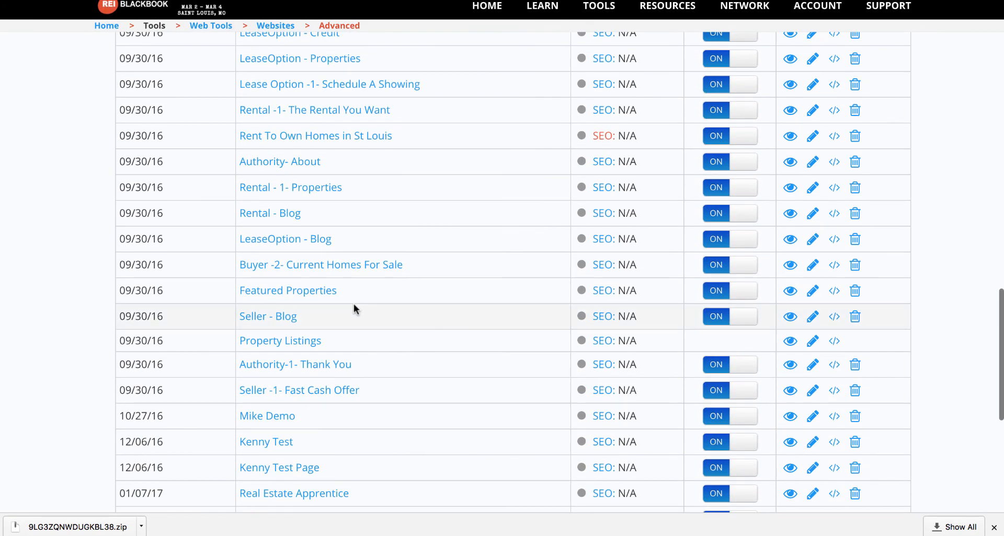
{"action": "scroll", "coordinate": [353, 305], "scroll_direction": "up", "scroll_amount": 4}
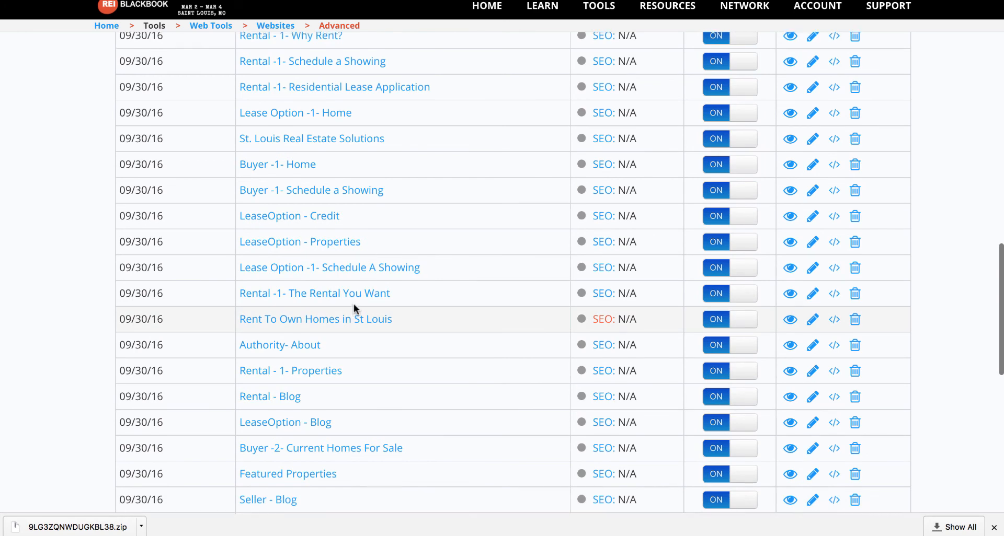
Step: Find the "Rent To Own Homes in St Louis" page in the website's page list and open its SEO settings
{"action": "scroll", "coordinate": [353, 307], "scroll_direction": "up", "scroll_amount": 5}
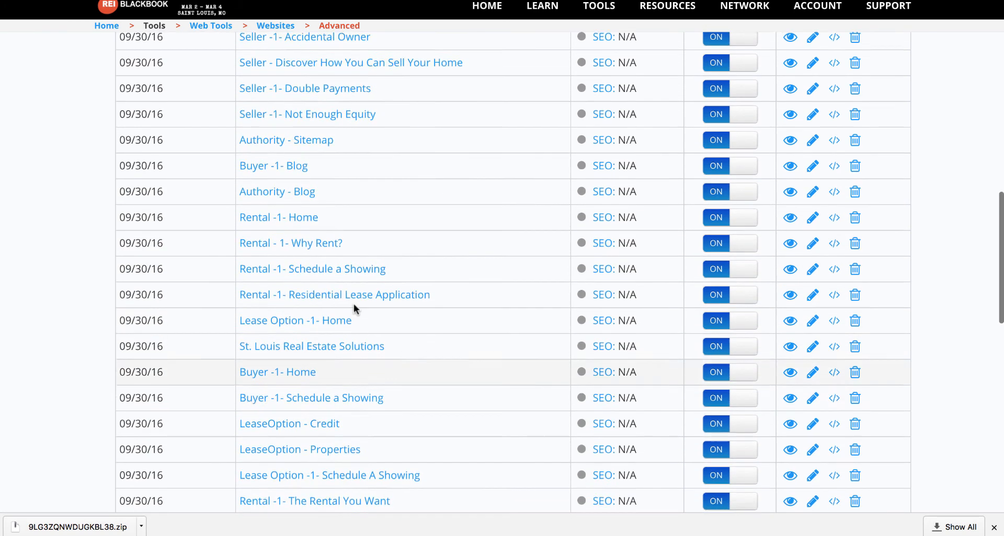
{"action": "scroll", "coordinate": [353, 309], "scroll_direction": "up", "scroll_amount": 9}
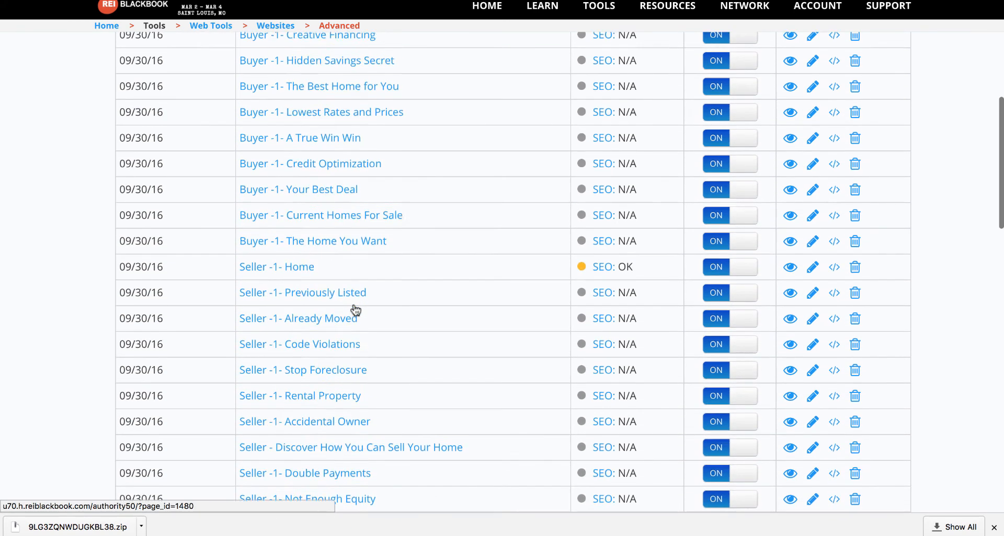
{"action": "scroll", "coordinate": [355, 309], "scroll_direction": "up", "scroll_amount": 3}
{"action": "scroll", "coordinate": [355, 310], "scroll_direction": "down", "scroll_amount": 5}
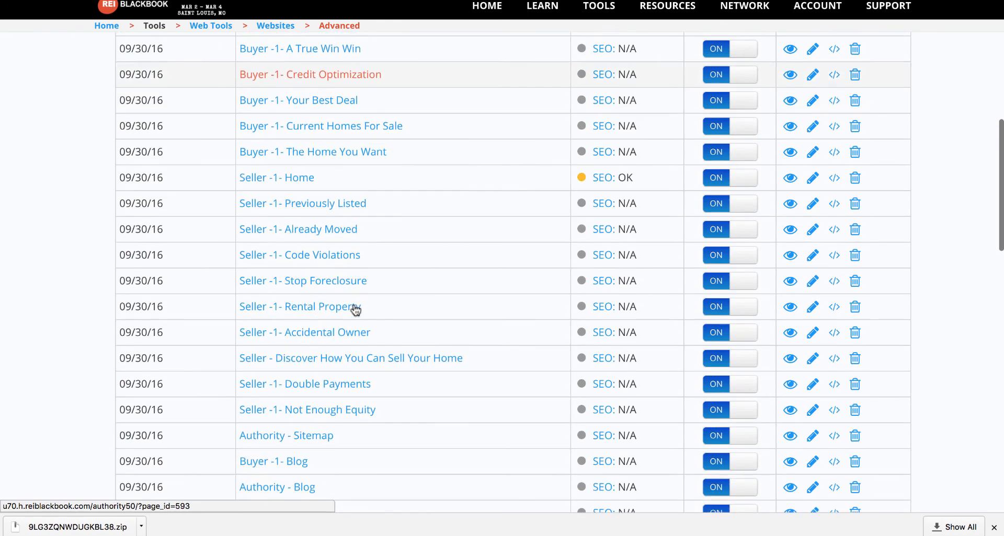
{"action": "scroll", "coordinate": [355, 310], "scroll_direction": "down", "scroll_amount": 7}
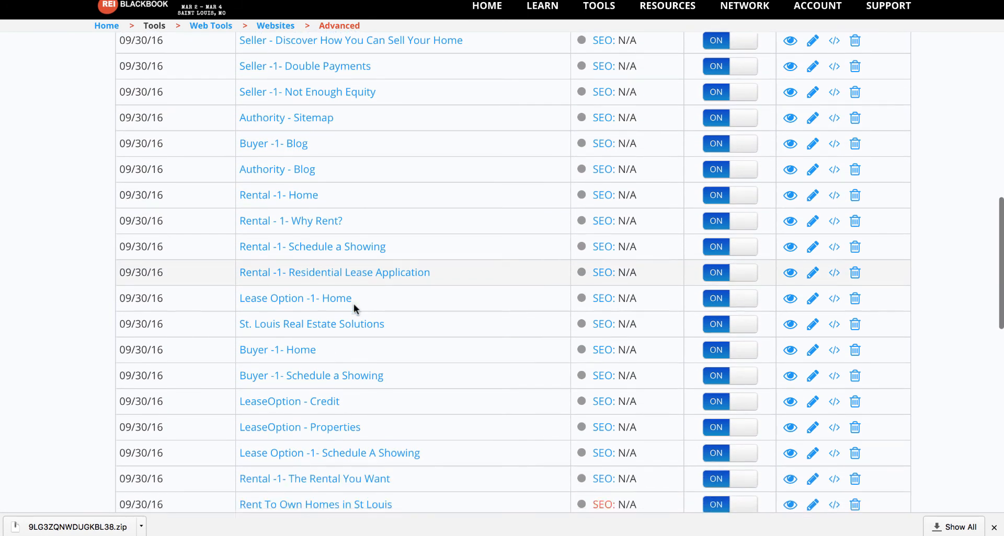
{"action": "scroll", "coordinate": [354, 308], "scroll_direction": "down", "scroll_amount": 1}
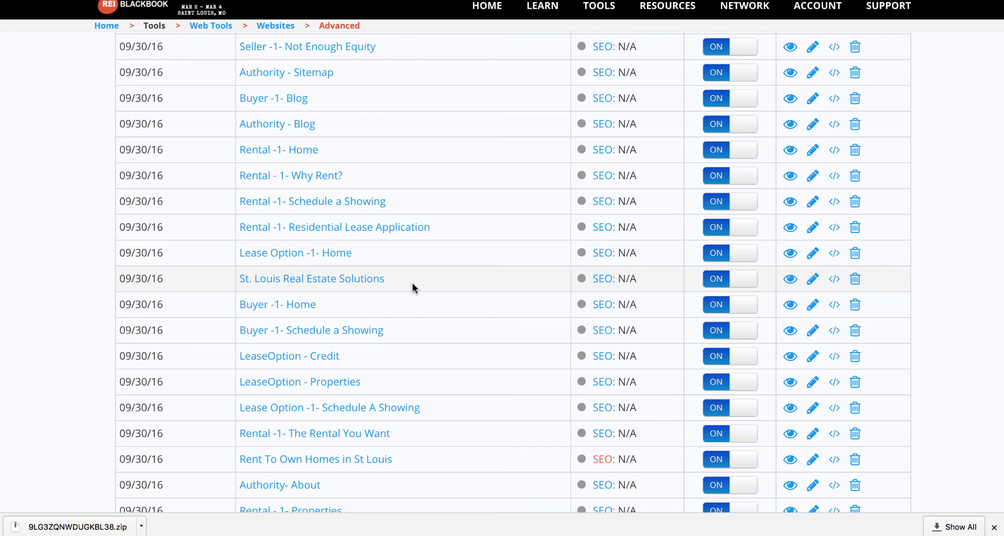
{"action": "scroll", "coordinate": [412, 283], "scroll_direction": "down", "scroll_amount": 2}
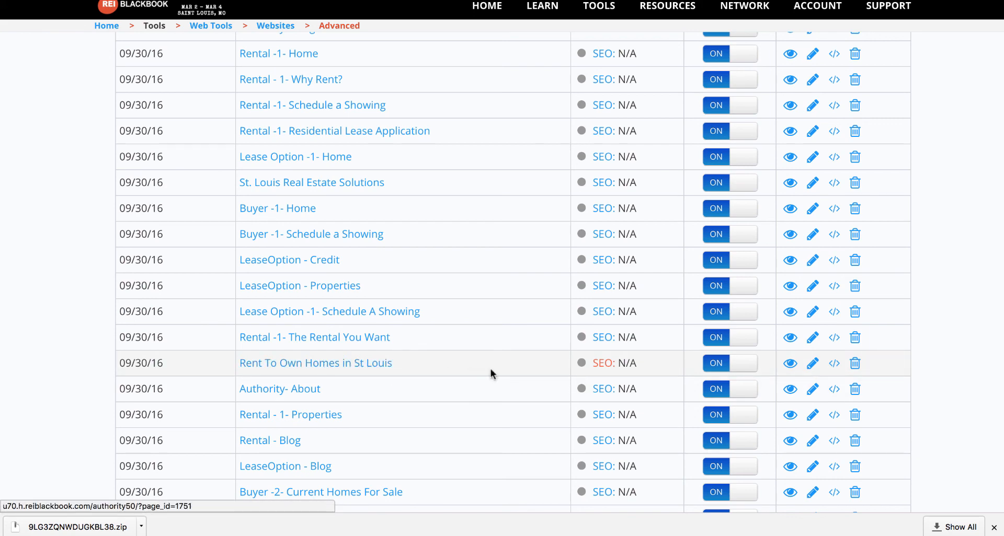
{"action": "left_click", "coordinate": [602, 363]}
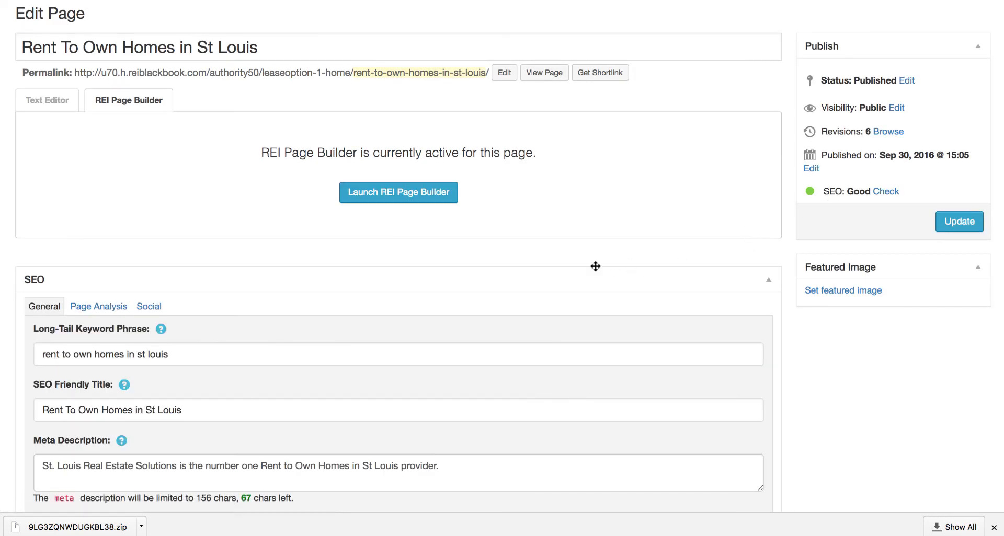
Step: Check the page's search snippet preview and keyword phrase usage, and read through its page analysis recommendations
{"action": "scroll", "coordinate": [522, 289], "scroll_direction": "down", "scroll_amount": 5}
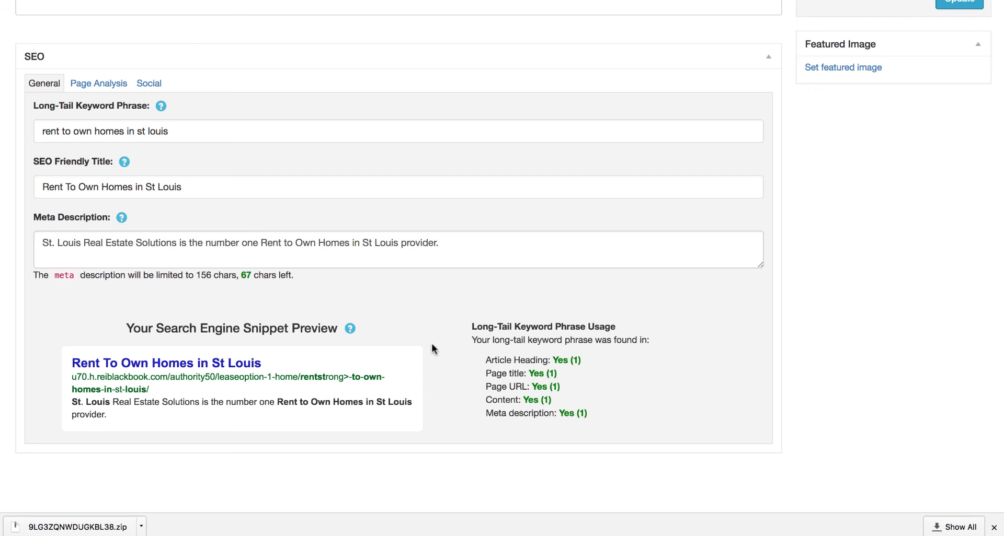
{"action": "scroll", "coordinate": [431, 349], "scroll_direction": "up", "scroll_amount": 3}
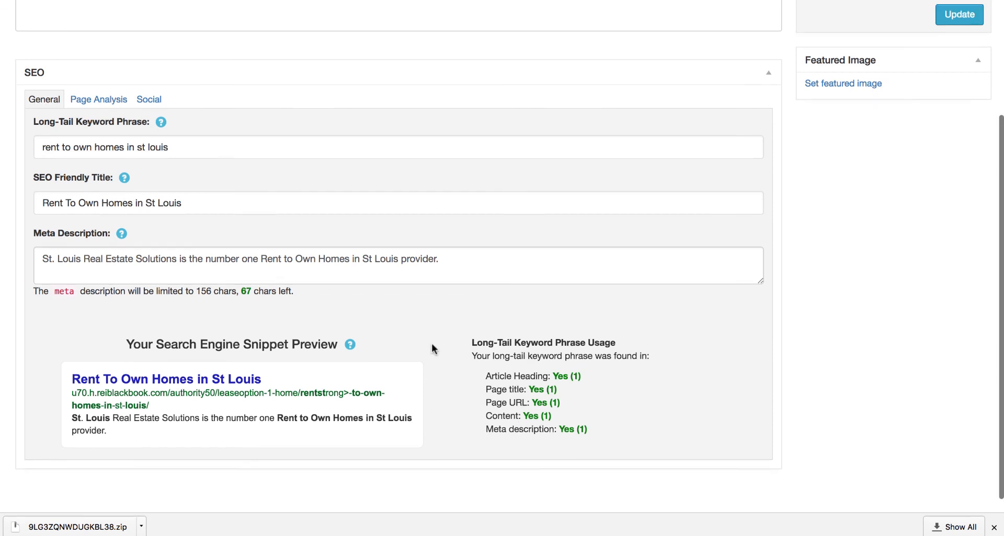
{"action": "scroll", "coordinate": [432, 345], "scroll_direction": "down", "scroll_amount": 1}
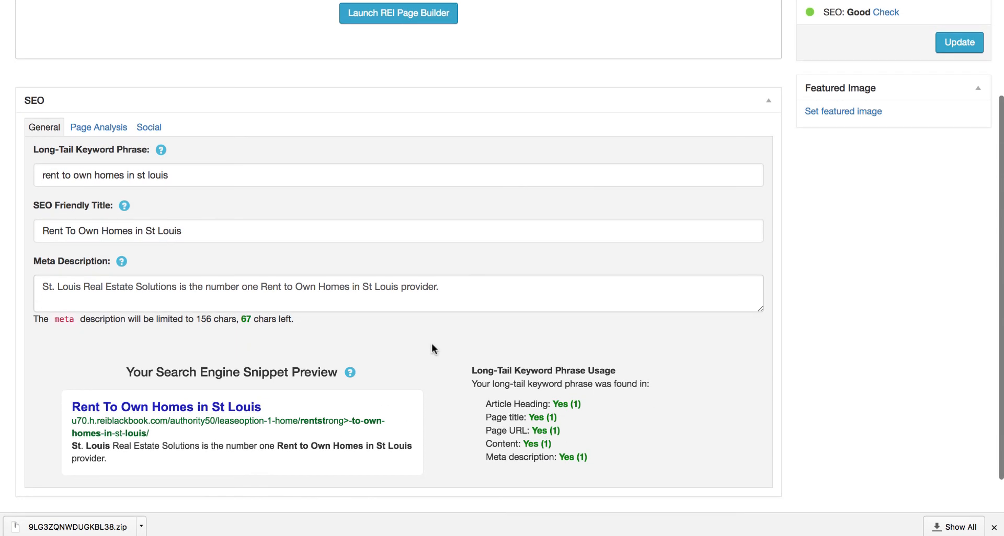
{"action": "left_click", "coordinate": [95, 130]}
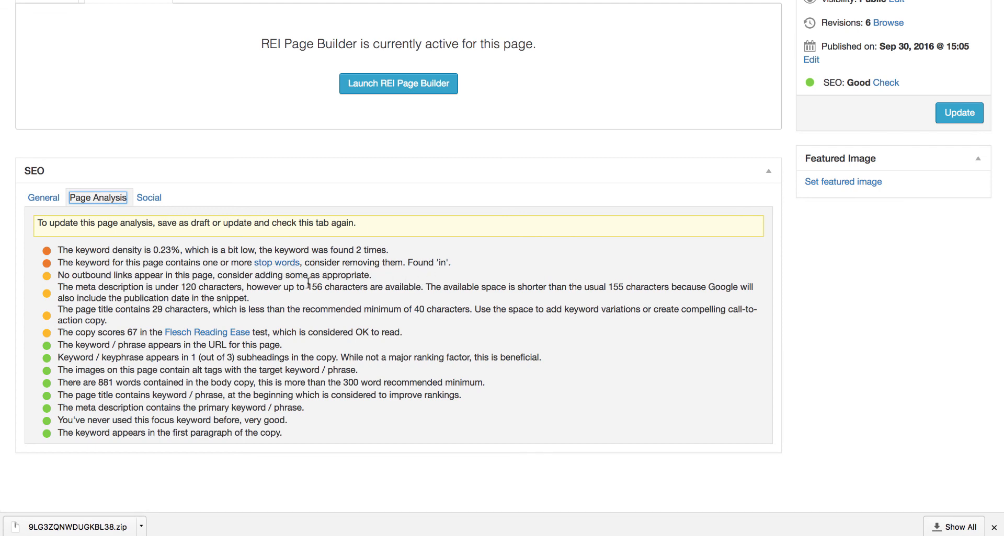
{"action": "scroll", "coordinate": [204, 275], "scroll_direction": "up", "scroll_amount": 1}
{"action": "scroll", "coordinate": [204, 275], "scroll_direction": "up", "scroll_amount": 3}
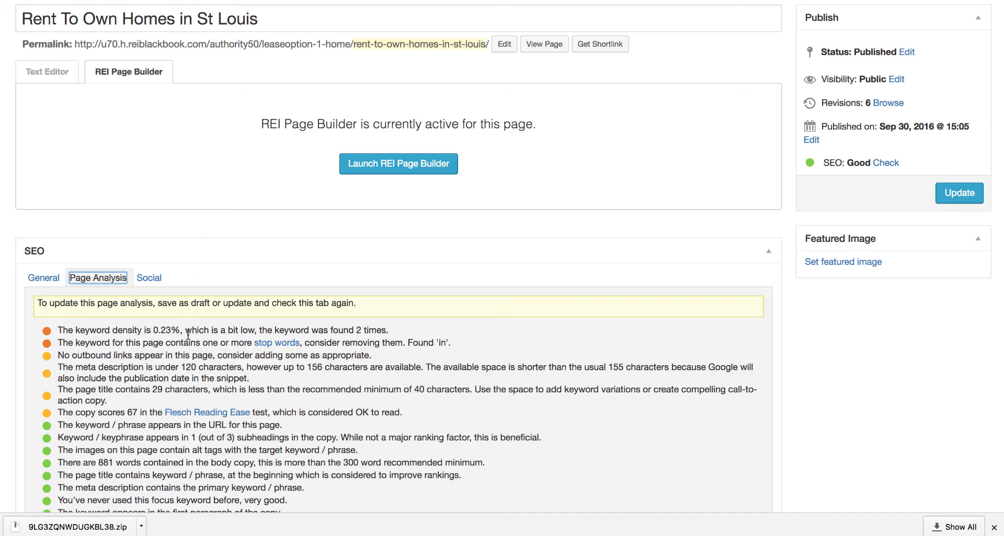
{"action": "scroll", "coordinate": [188, 339], "scroll_direction": "down", "scroll_amount": 2}
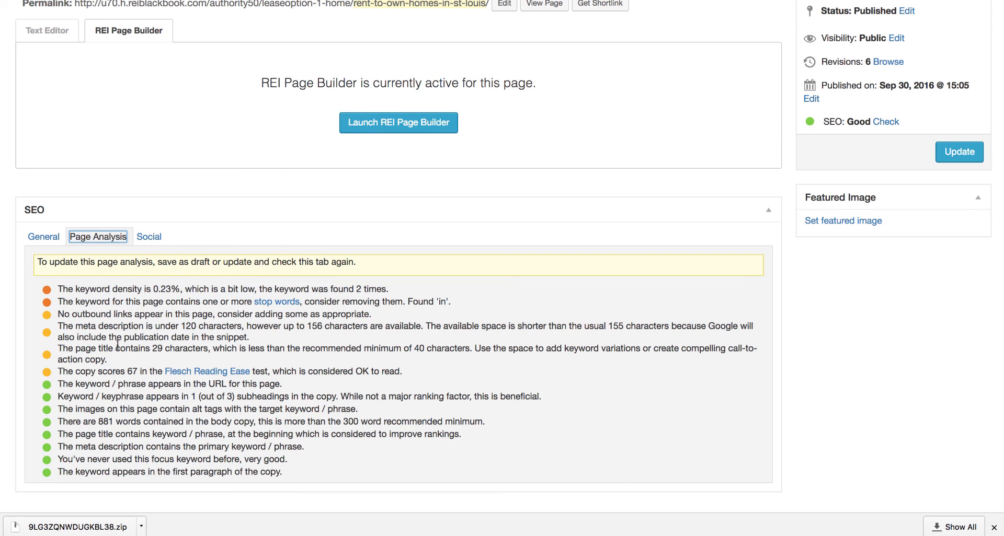
{"action": "scroll", "coordinate": [118, 366], "scroll_direction": "down", "scroll_amount": 1}
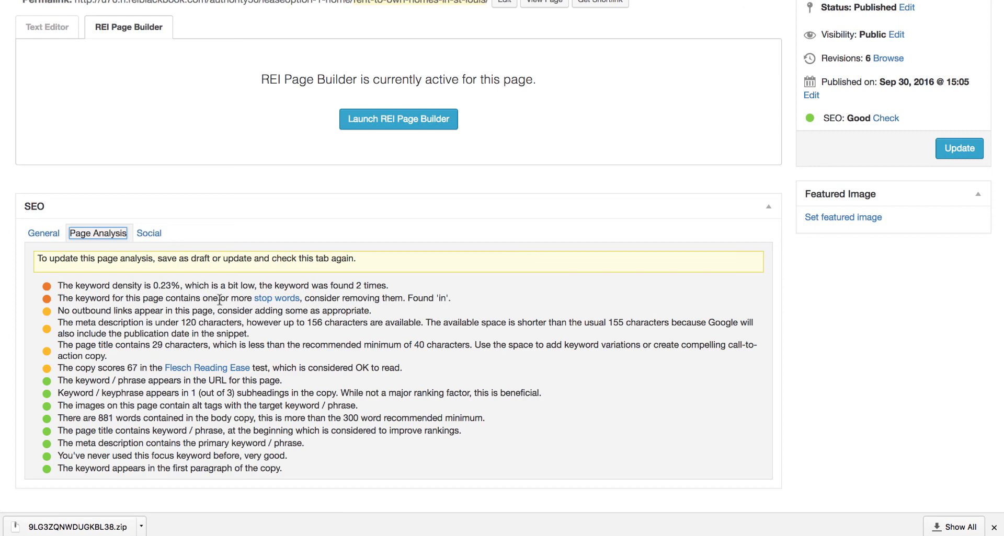
{"action": "scroll", "coordinate": [220, 300], "scroll_direction": "up", "scroll_amount": 1}
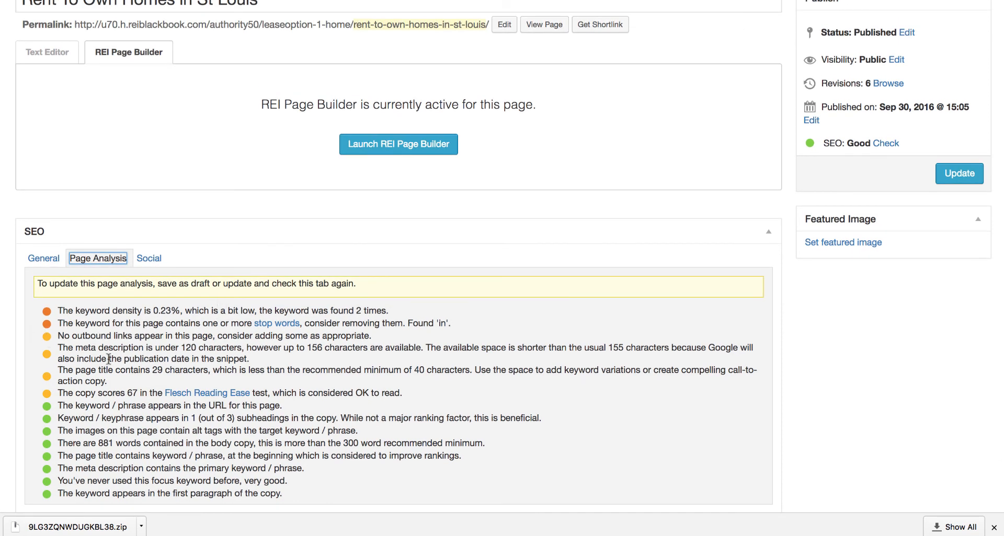
Step: Update the published page and recheck its general SEO settings and keyword phrase usage
{"action": "left_click", "coordinate": [957, 173]}
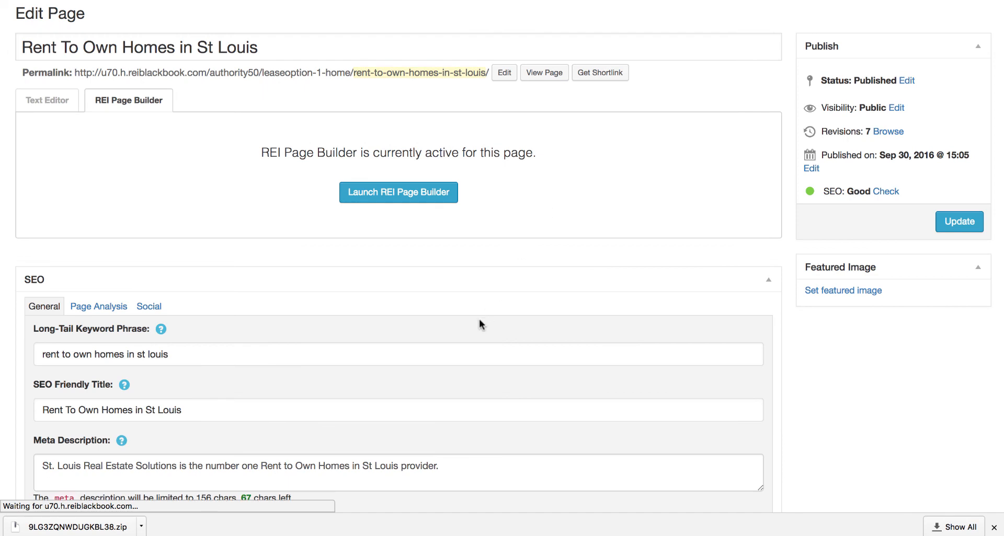
{"action": "scroll", "coordinate": [479, 320], "scroll_direction": "down", "scroll_amount": 5}
{"action": "scroll", "coordinate": [479, 320], "scroll_direction": "down", "scroll_amount": 1}
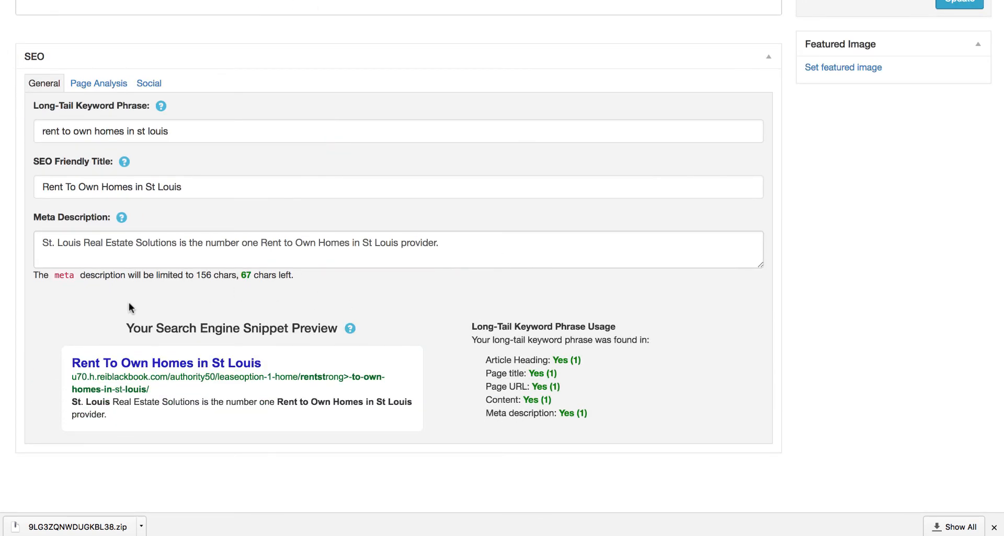
{"action": "scroll", "coordinate": [129, 303], "scroll_direction": "up", "scroll_amount": 2}
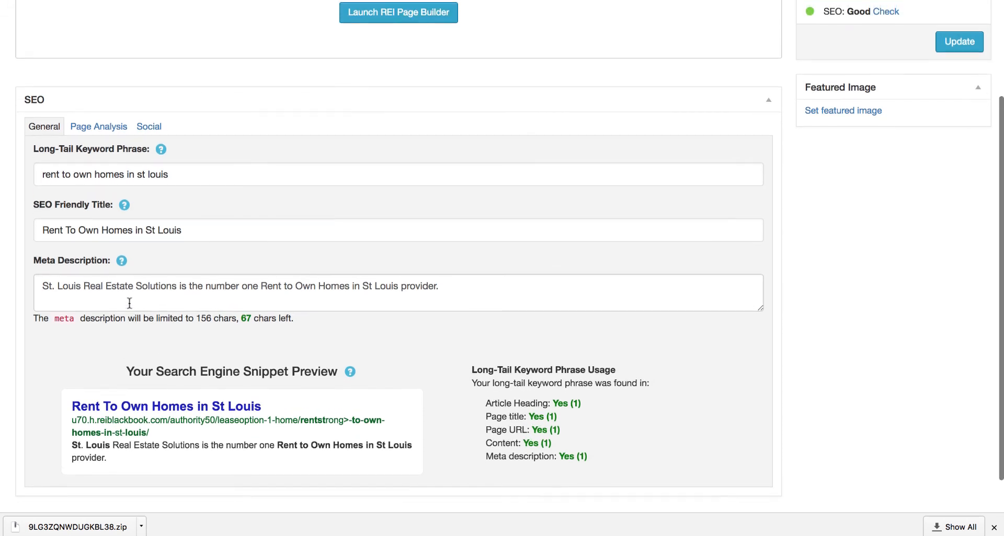
{"action": "scroll", "coordinate": [129, 304], "scroll_direction": "up", "scroll_amount": 1}
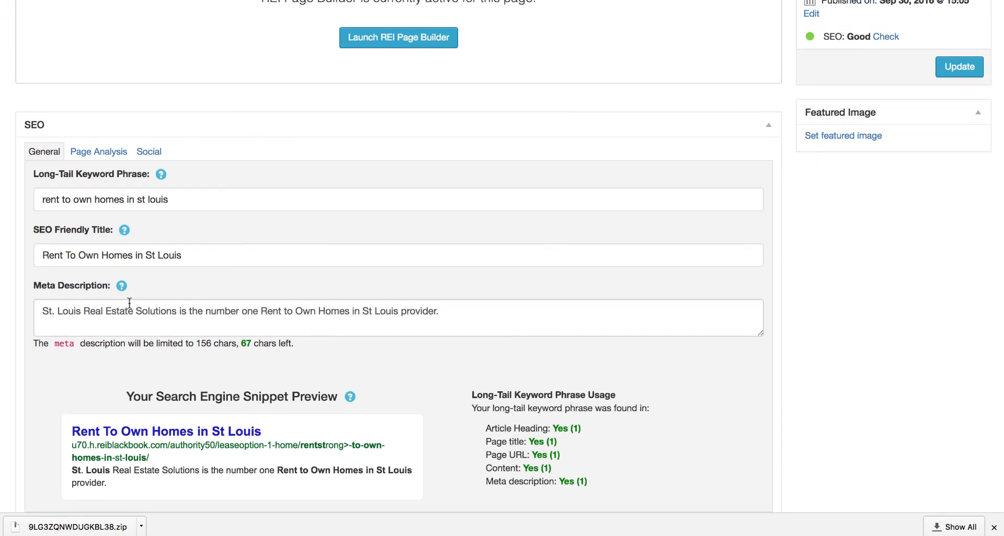